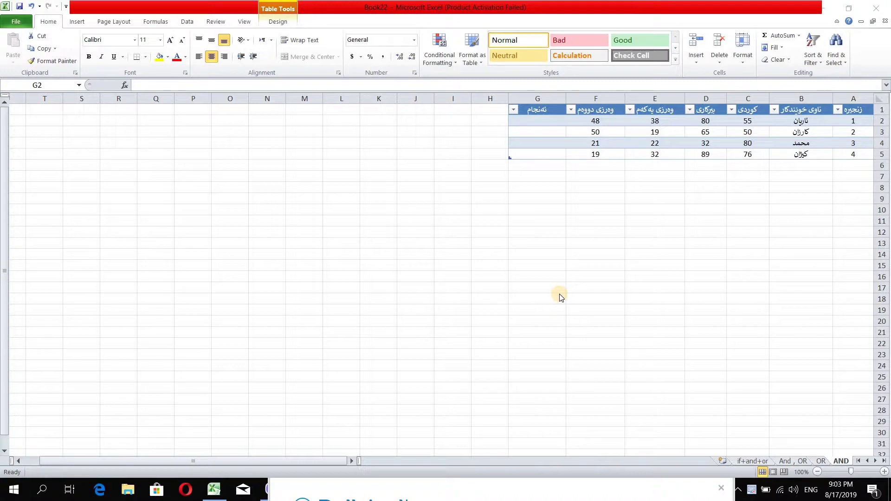
# Step: Start an AND formula in G2 with the first condition that the row's C2 score is >=50
pyautogui.click(553, 121)
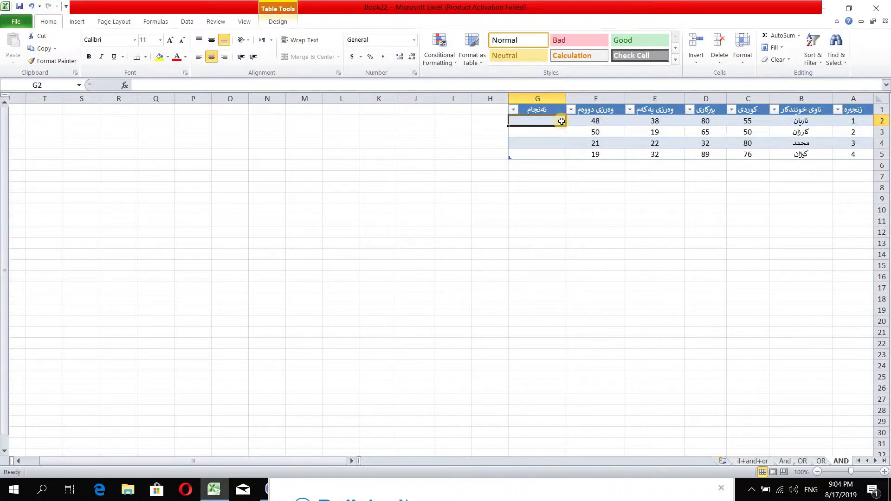
pyautogui.write('=')
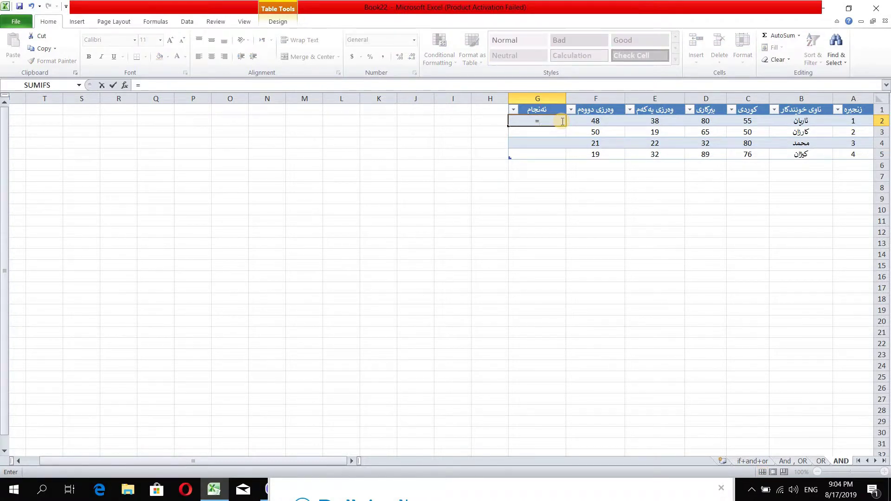
pyautogui.write('and')
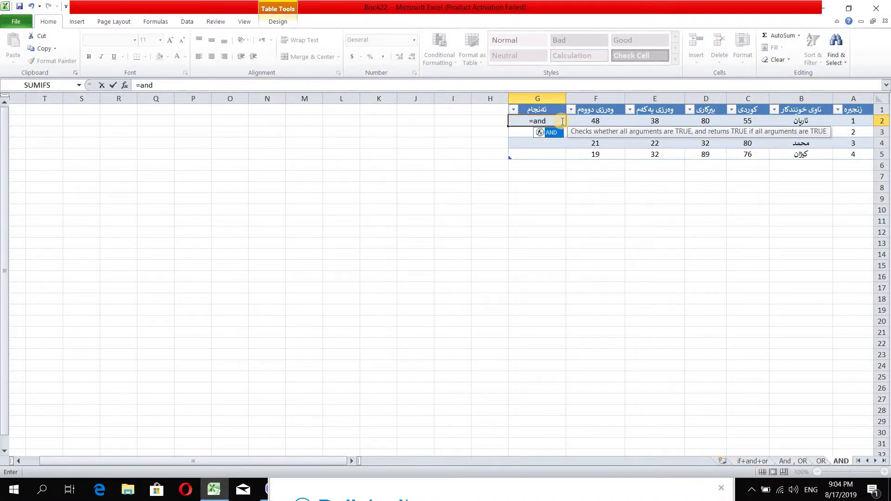
pyautogui.write('(')
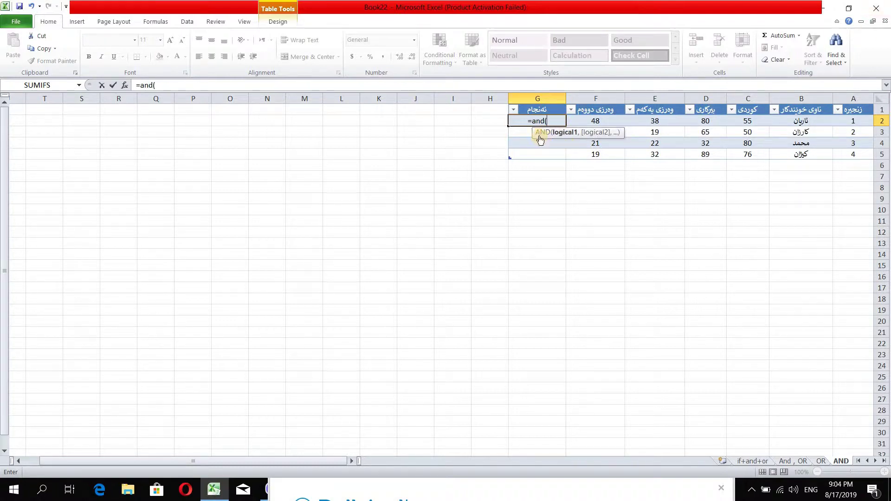
pyautogui.moveTo(539, 136); pyautogui.dragTo(457, 139)
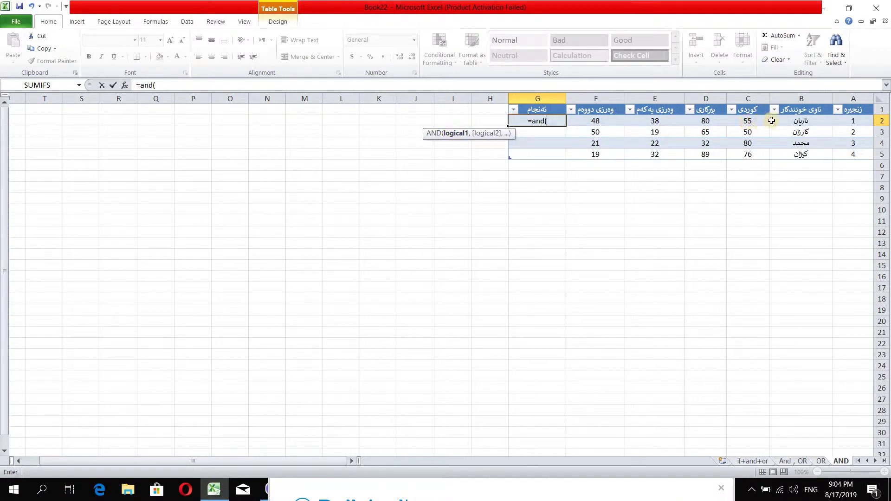
pyautogui.click(748, 123)
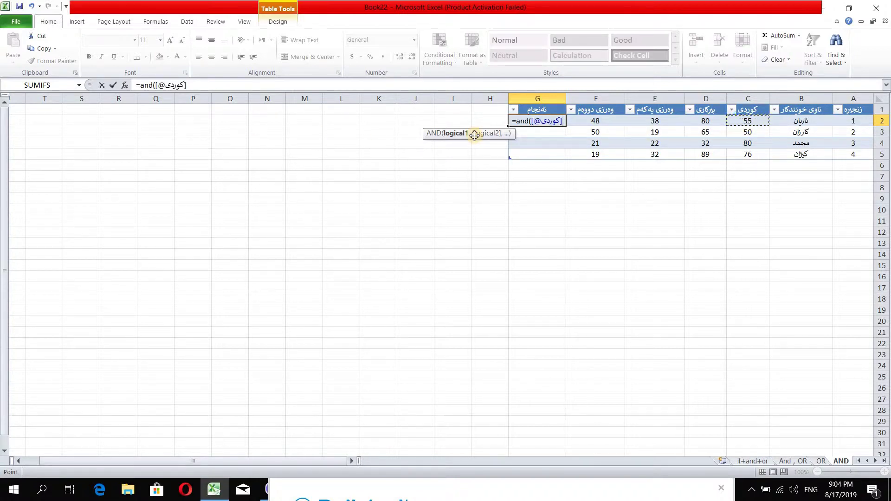
pyautogui.write('>=')
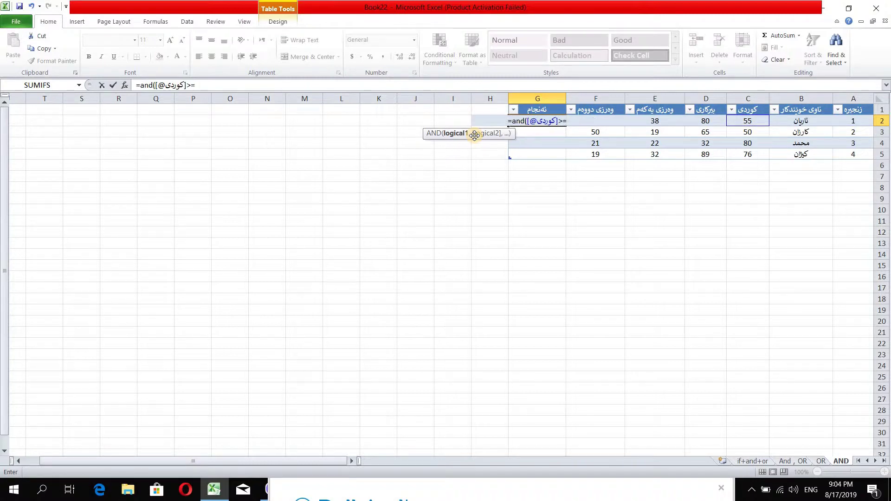
pyautogui.write('50,')
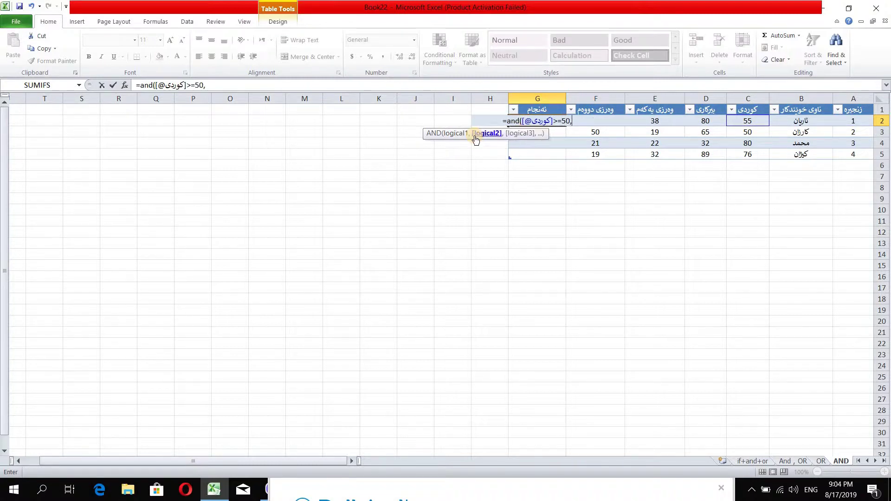
# Step: Add two more conditions to the AND formula: D2 >=50 and E2 >=20
pyautogui.click(707, 119)
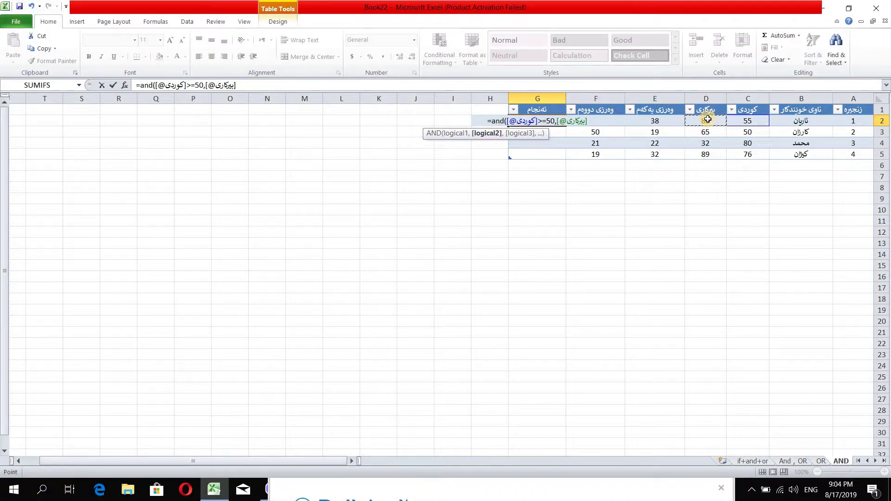
pyautogui.write('>=')
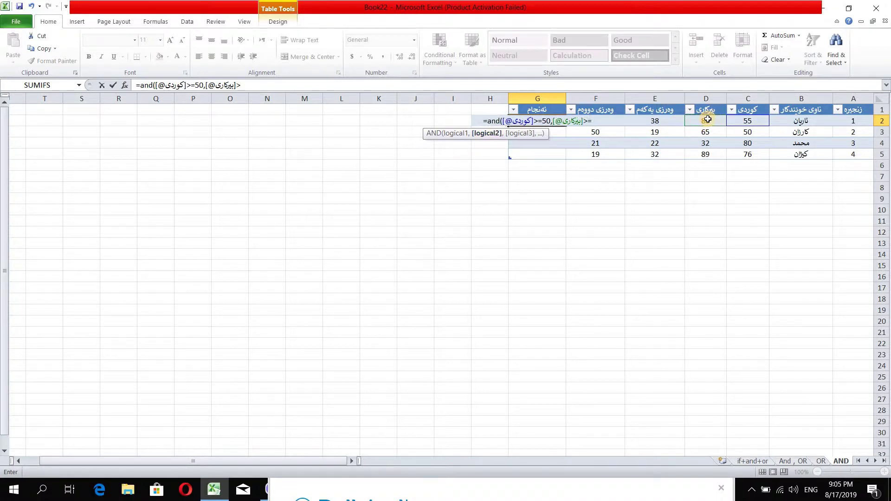
pyautogui.write('50')
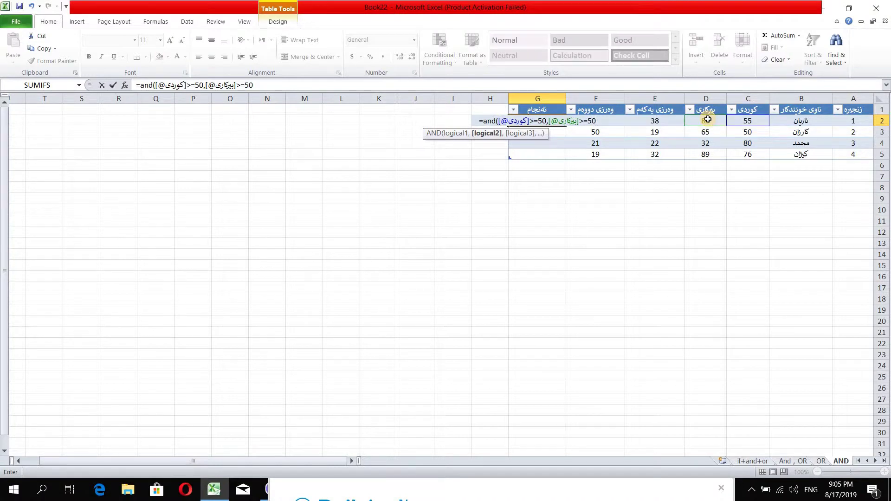
pyautogui.write(',')
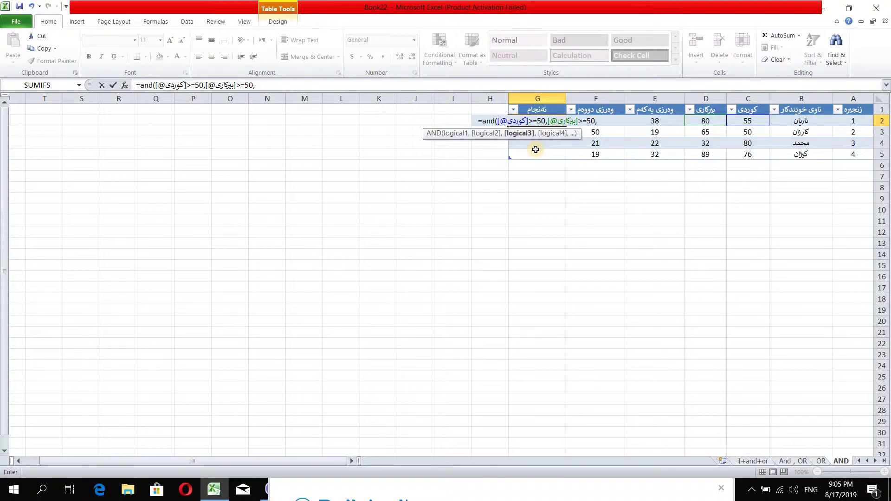
pyautogui.click(659, 119)
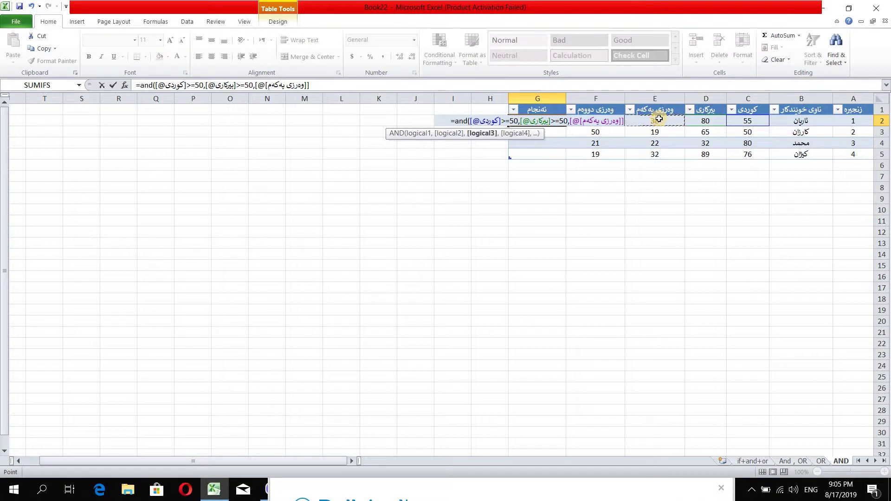
pyautogui.write('>=')
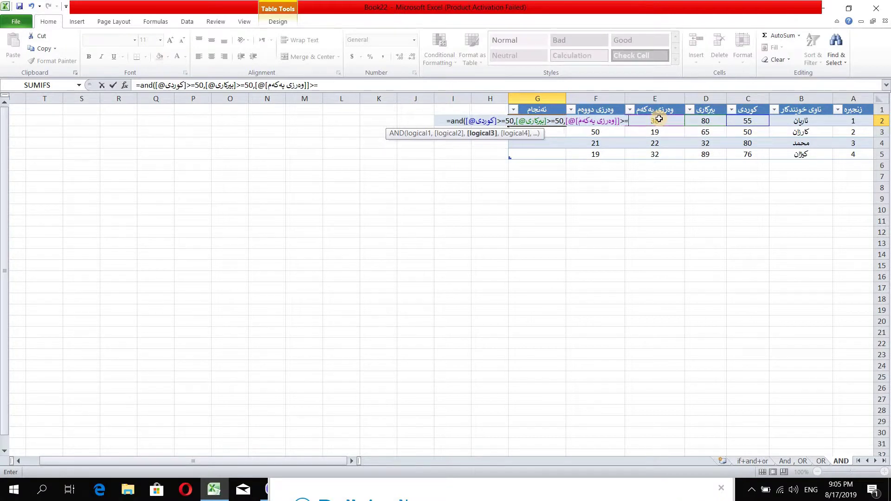
pyautogui.write('20')
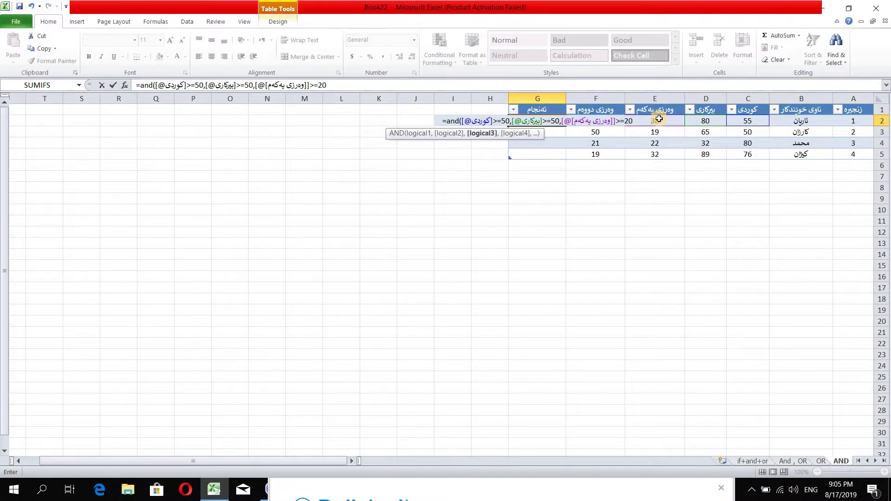
pyautogui.write(',')
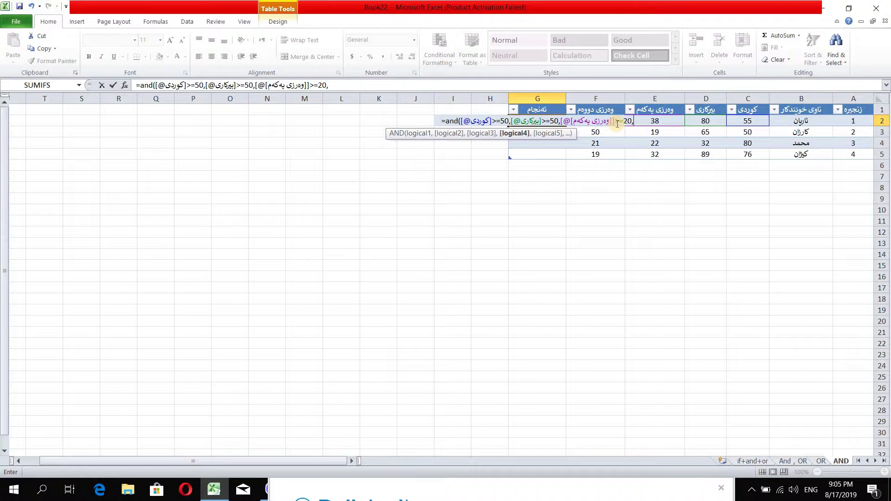
# Step: Complete the AND formula in G2 with the condition F2>=30 and fill it down through G5
pyautogui.write('f2')
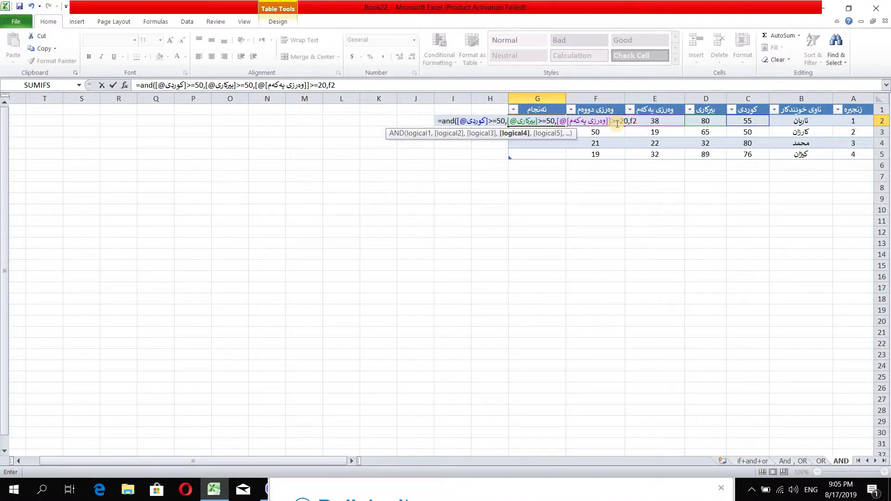
pyautogui.write('>=30')
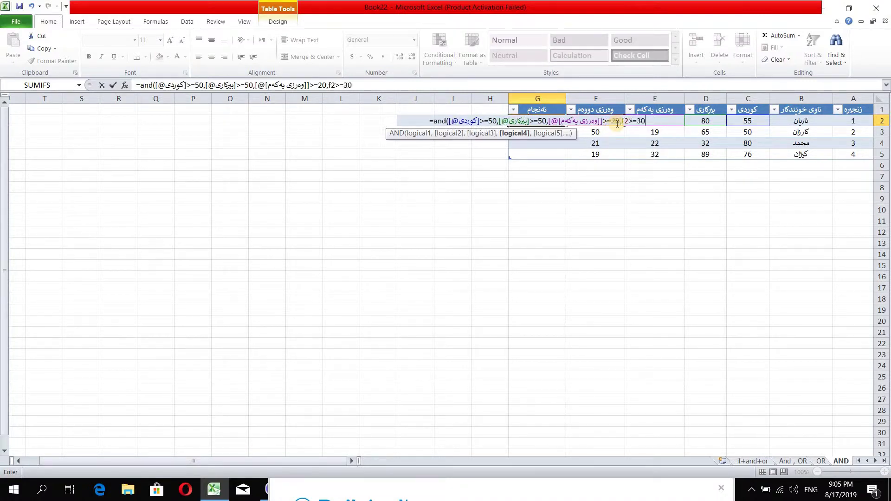
pyautogui.write(')')
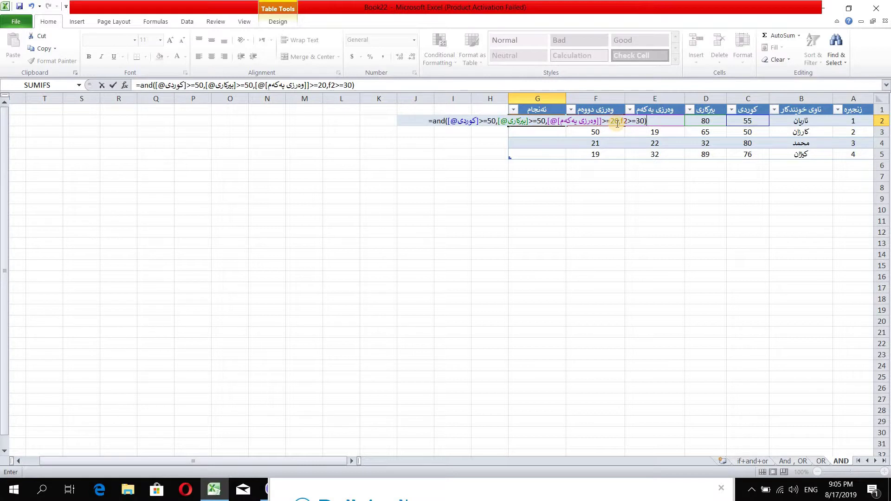
pyautogui.press('Return')
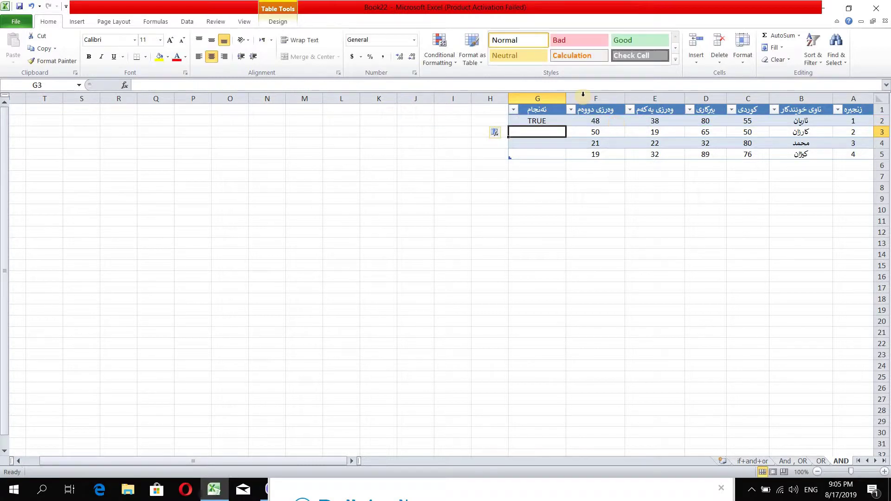
pyautogui.click(545, 122)
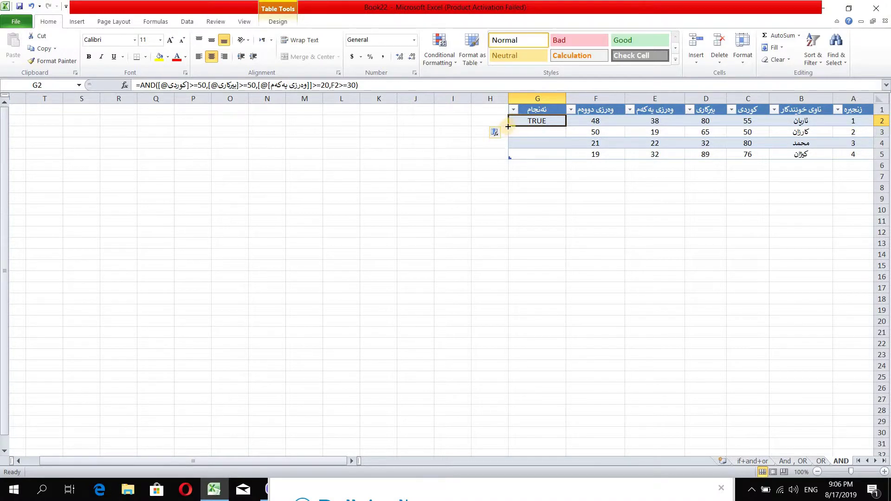
pyautogui.moveTo(507, 125); pyautogui.dragTo(539, 158)
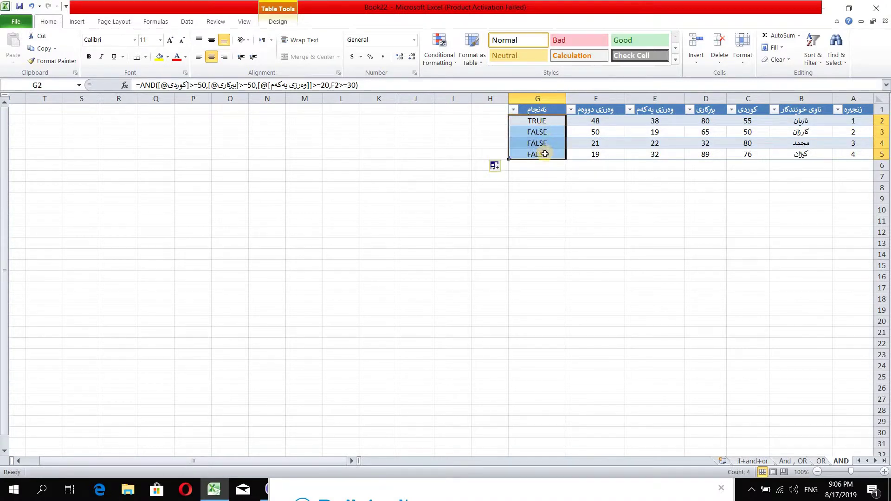
# Step: Check the scores in row 3 by trying 20 in cell E3, and undo that change
pyautogui.click(746, 133)
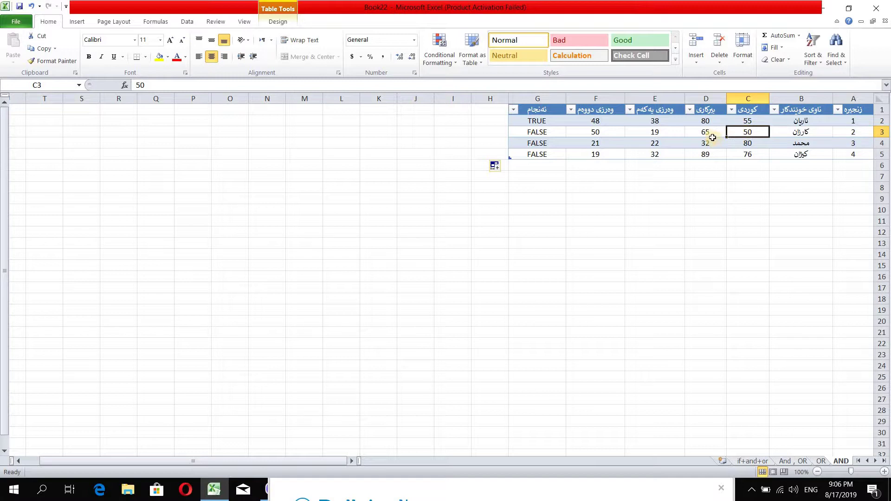
pyautogui.click(696, 134)
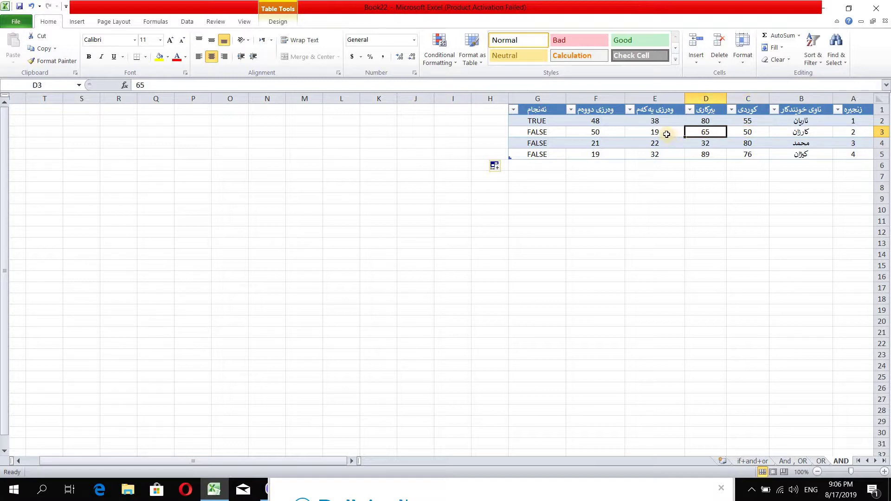
pyautogui.click(664, 135)
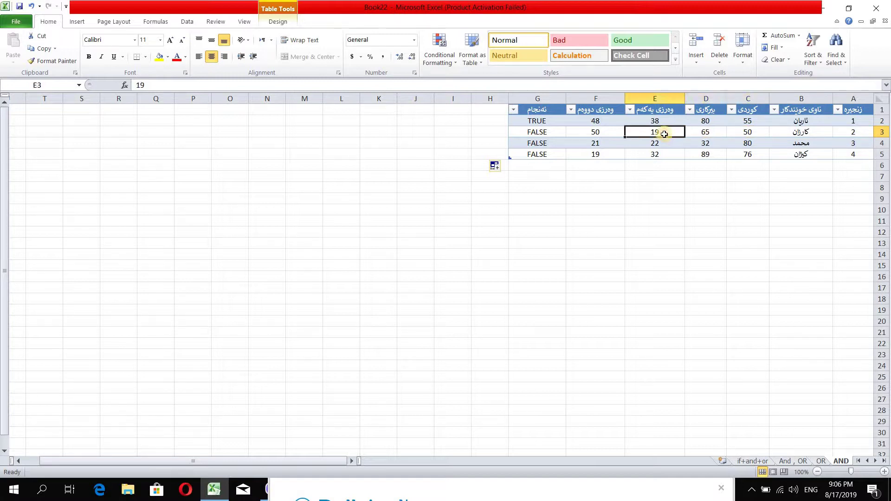
pyautogui.click(610, 135)
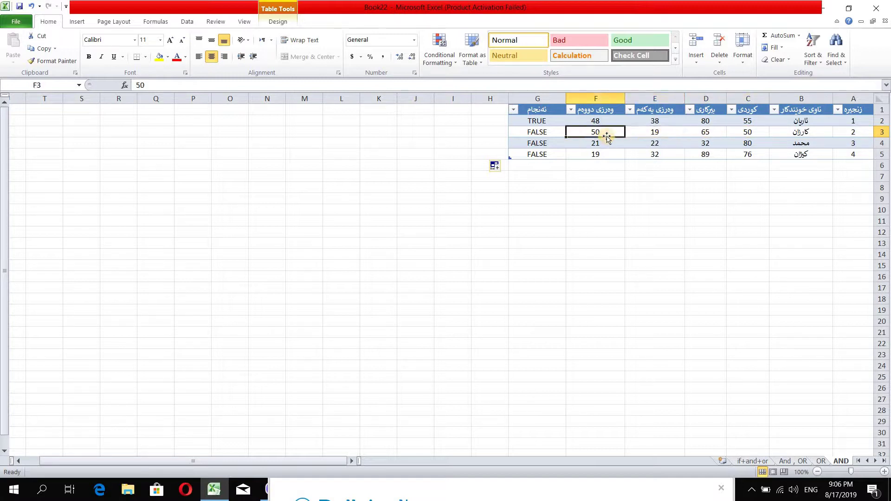
pyautogui.click(655, 133)
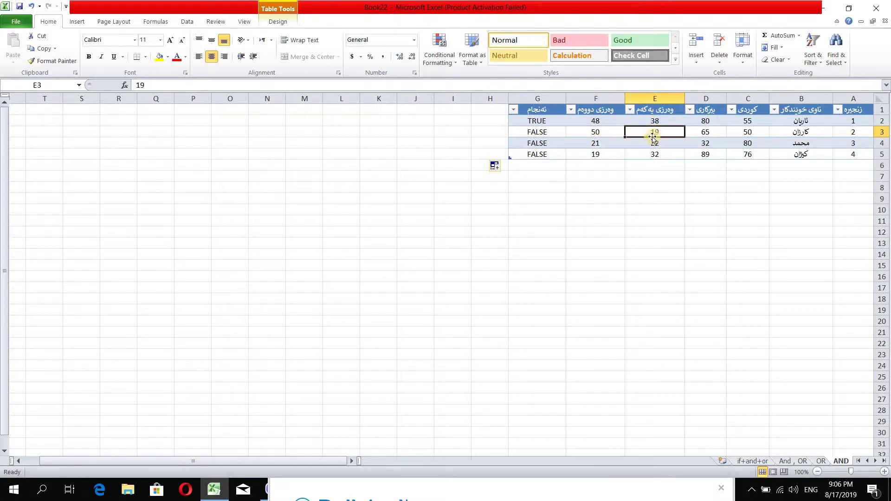
pyautogui.write('20')
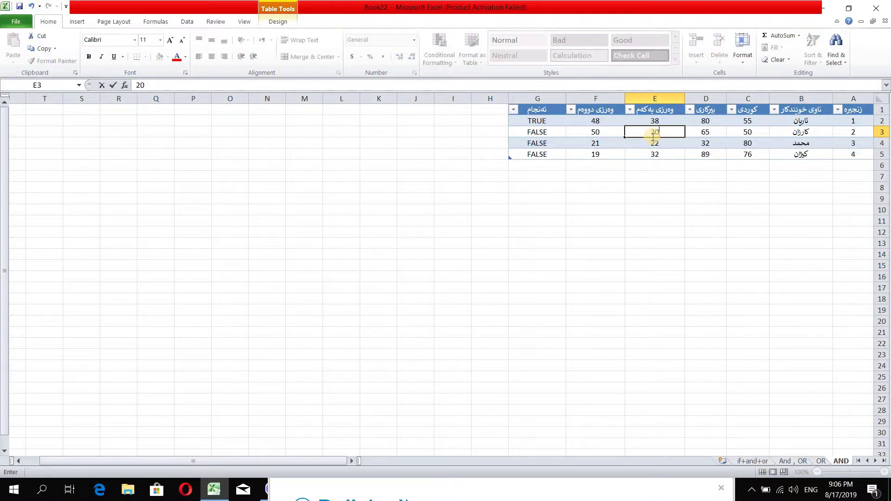
pyautogui.press('Tab')
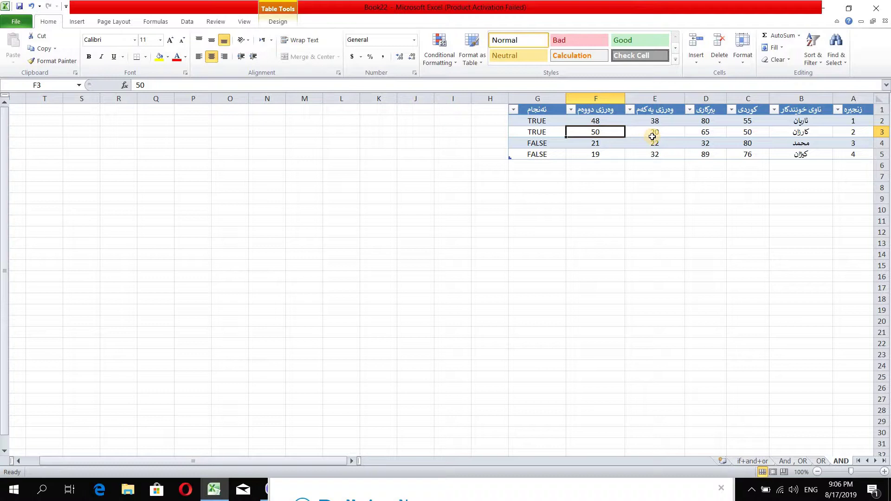
pyautogui.hotkey('ctrl', 'z')
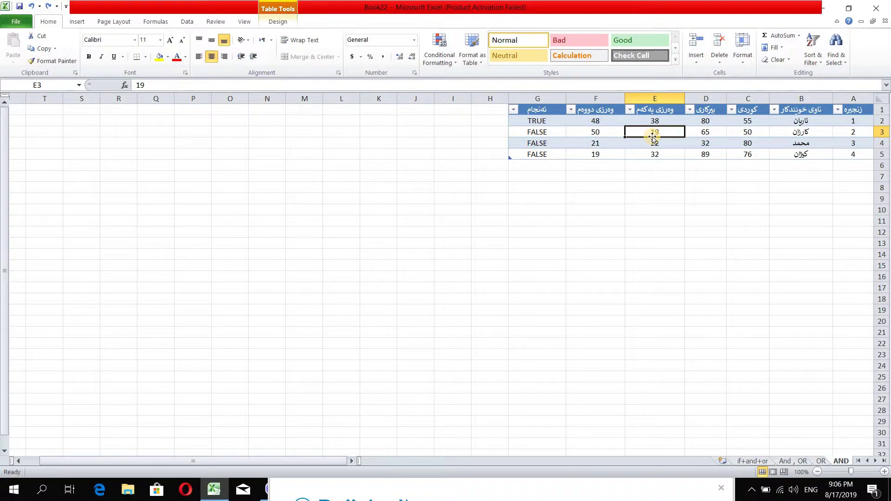
# Step: On the OR sheet, start an OR formula in G2 with the first condition that C2 is >=50
pyautogui.click(821, 461)
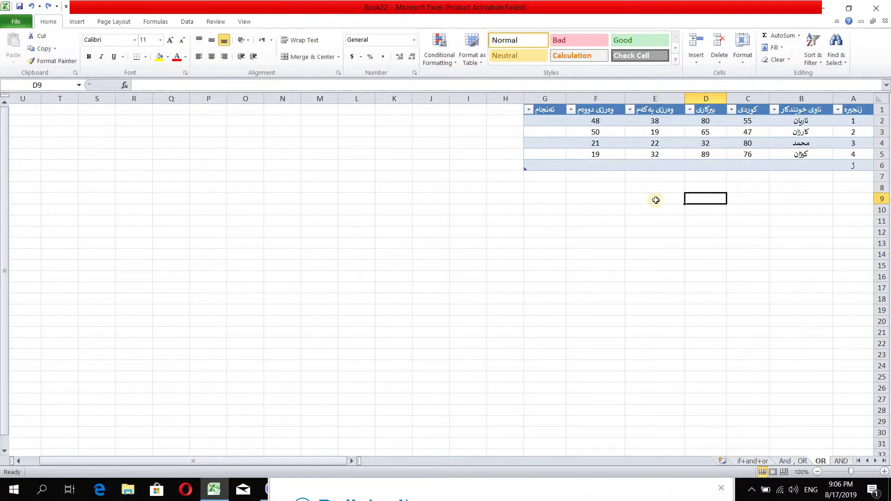
pyautogui.click(553, 123)
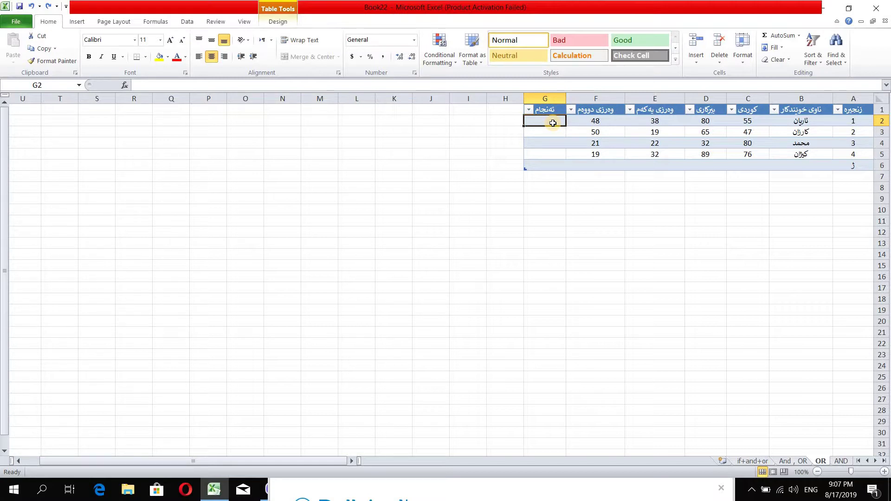
pyautogui.write('=o')
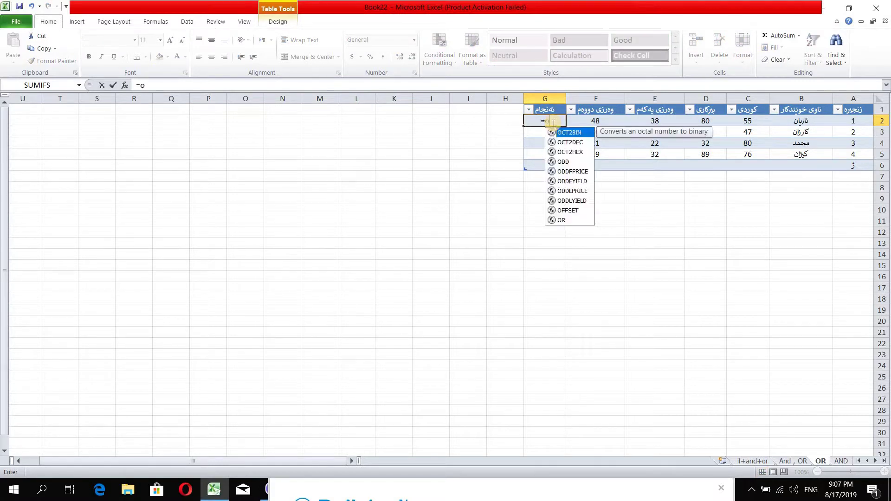
pyautogui.write('r(')
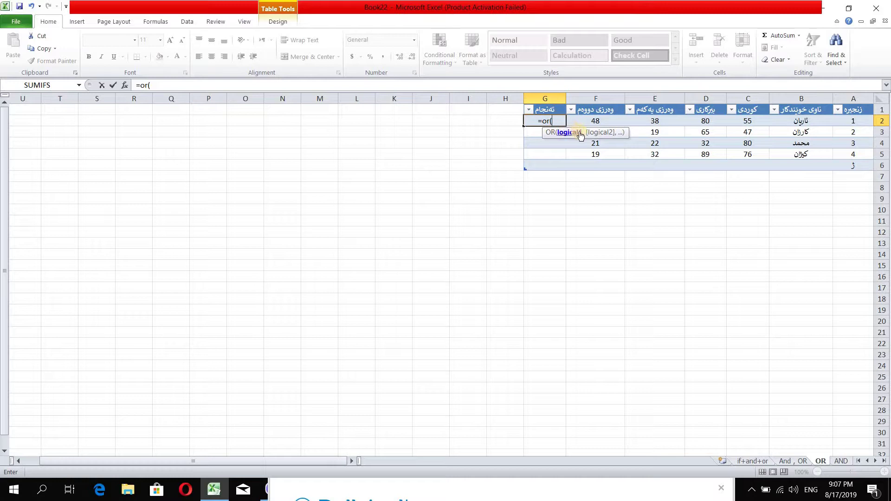
pyautogui.moveTo(545, 135); pyautogui.dragTo(402, 148)
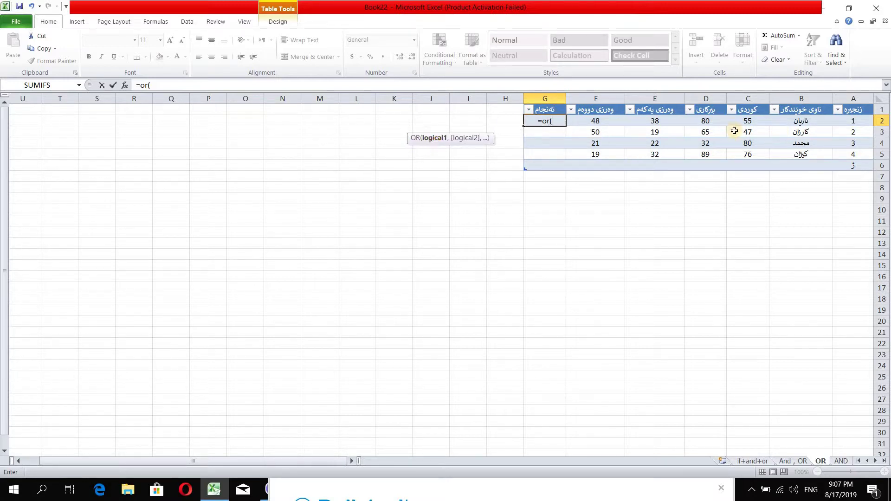
pyautogui.click(748, 123)
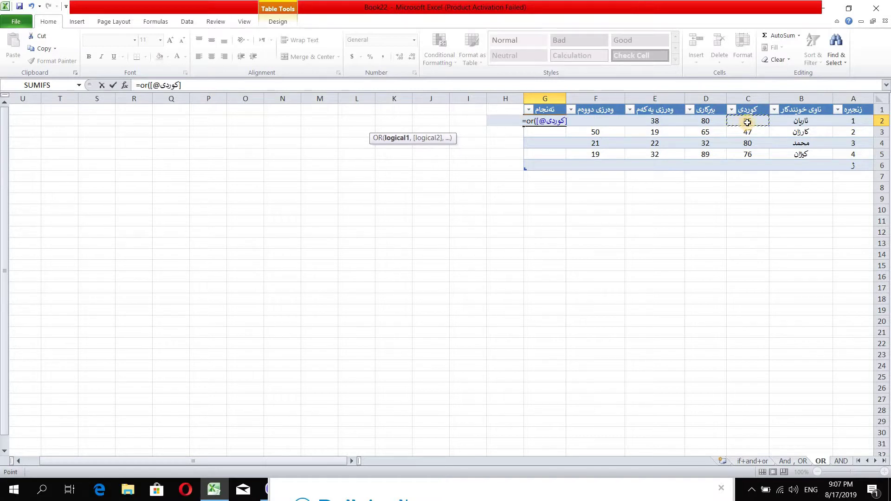
pyautogui.write('>=50,')
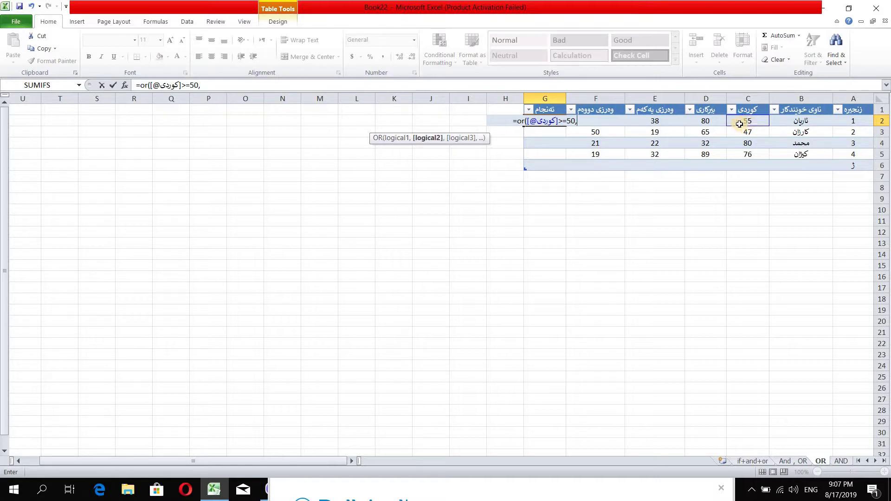
# Step: Add two more conditions to the OR formula in G2: D2 >=50 and E2 >=20
pyautogui.click(717, 119)
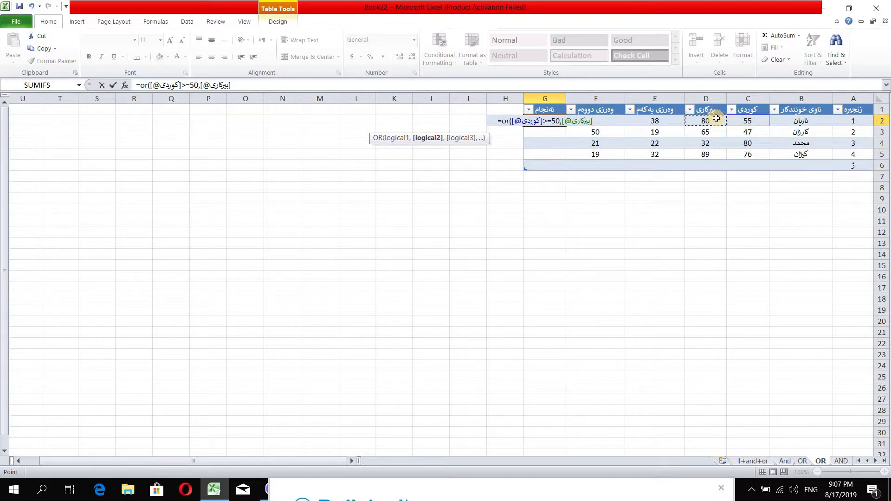
pyautogui.write('>=50')
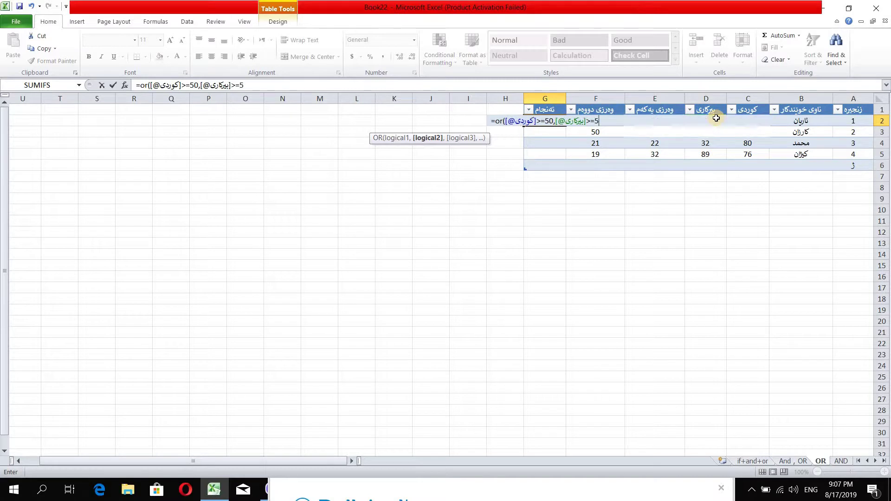
pyautogui.write(',')
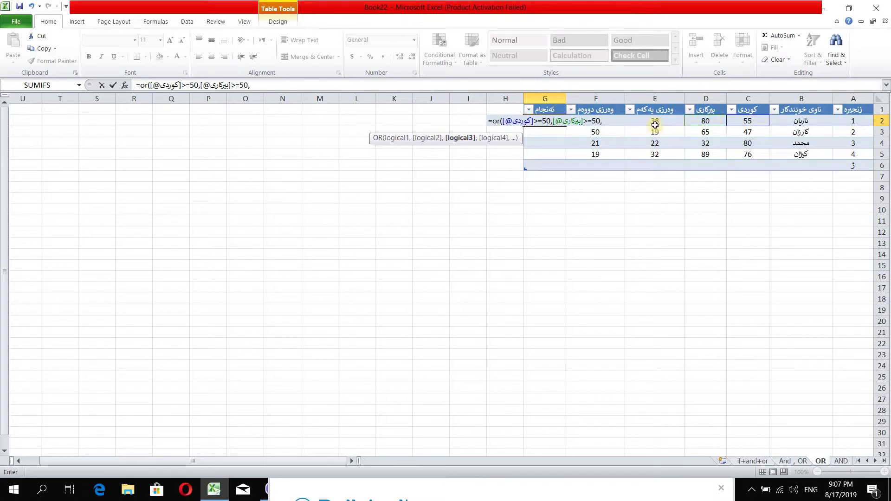
pyautogui.click(655, 123)
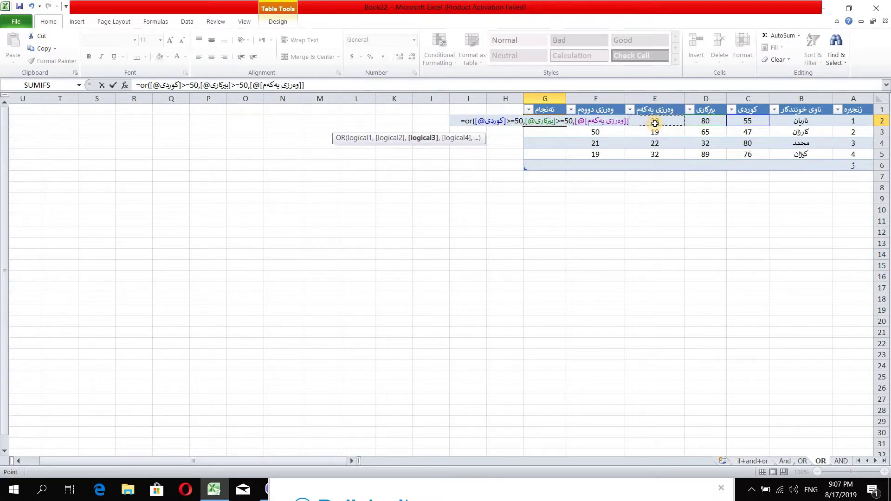
pyautogui.write('>=')
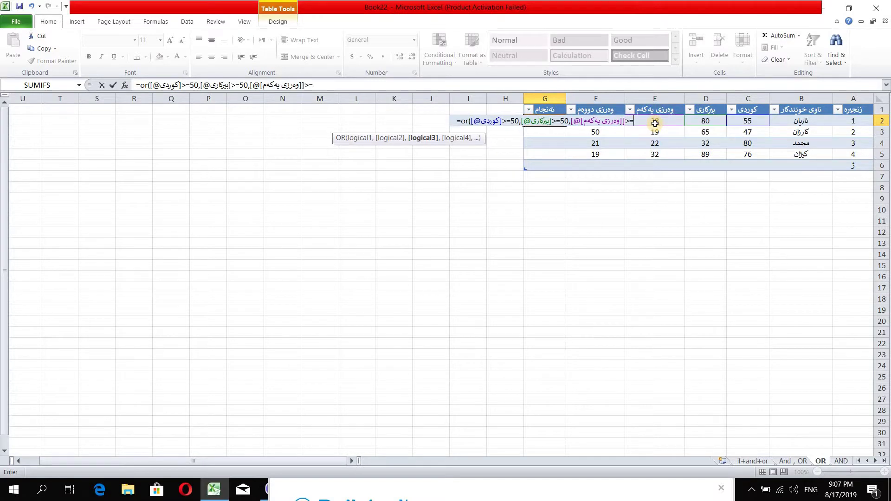
pyautogui.write('20,')
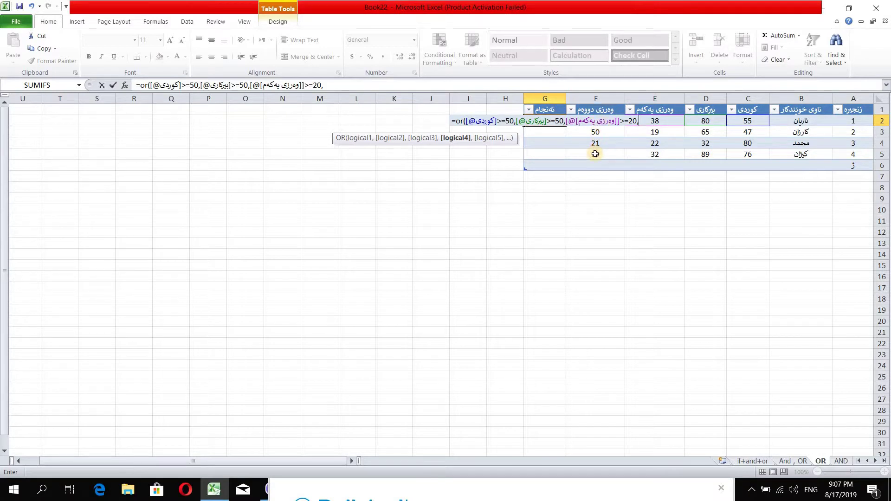
# Step: Complete the OR formula in G2 with the condition F2>=30 and fill it down through G6
pyautogui.write('f2')
pyautogui.write('>=')
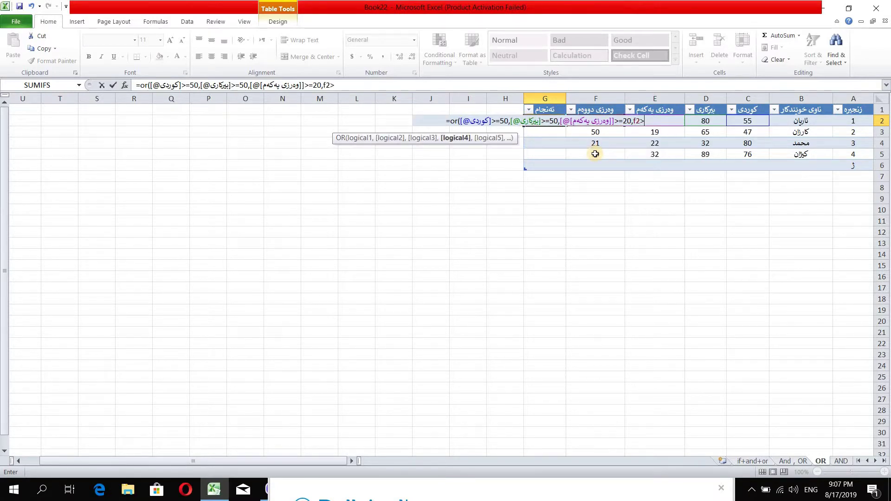
pyautogui.write('30')
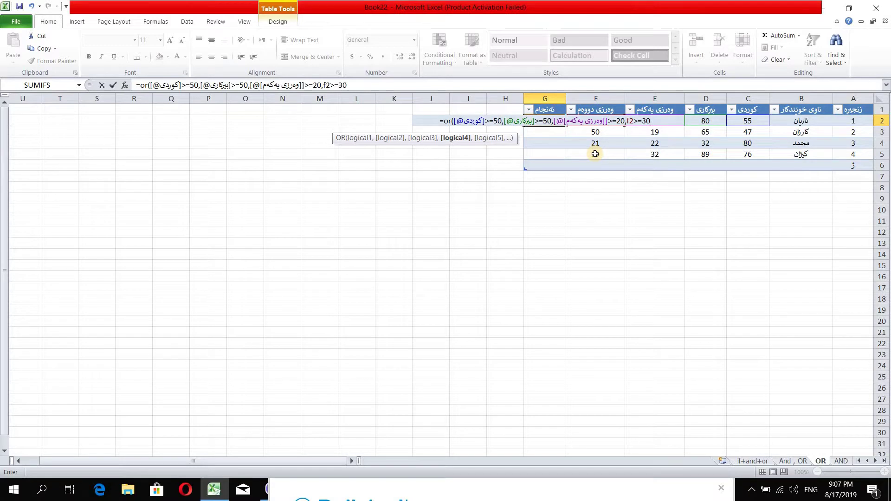
pyautogui.write(')')
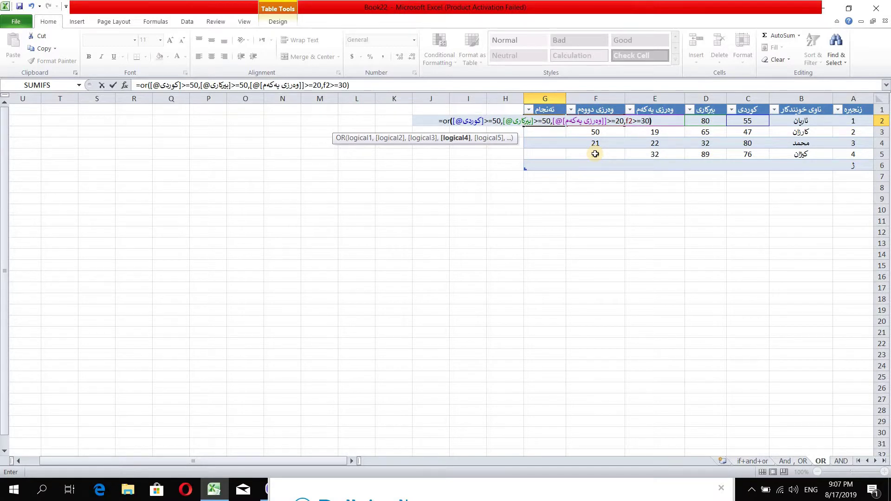
pyautogui.press('Return')
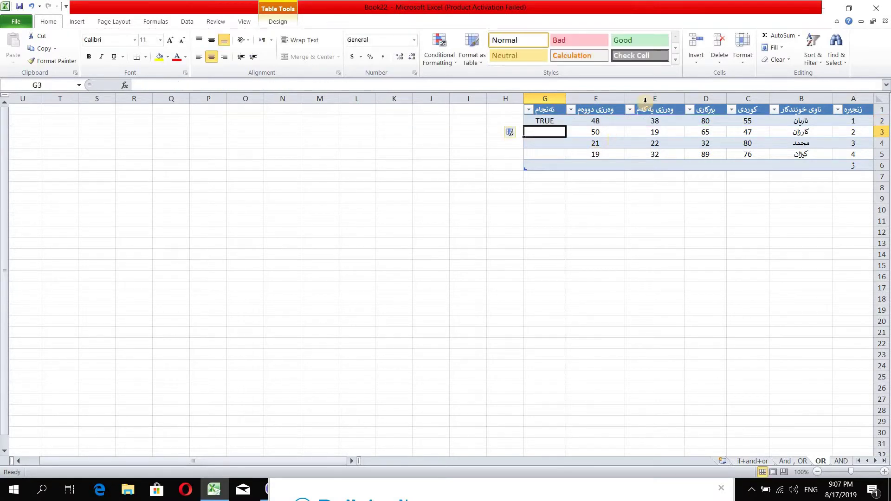
pyautogui.click(539, 121)
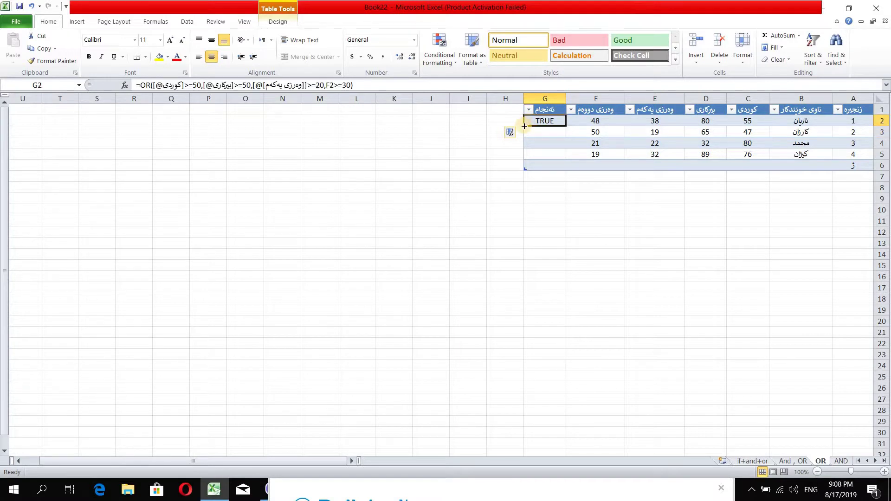
pyautogui.moveTo(524, 126)
pyautogui.mouseDown()
pyautogui.moveTo(523, 163)
pyautogui.moveTo(524, 125)
pyautogui.mouseUp()
pyautogui.doubleClick(523, 125)
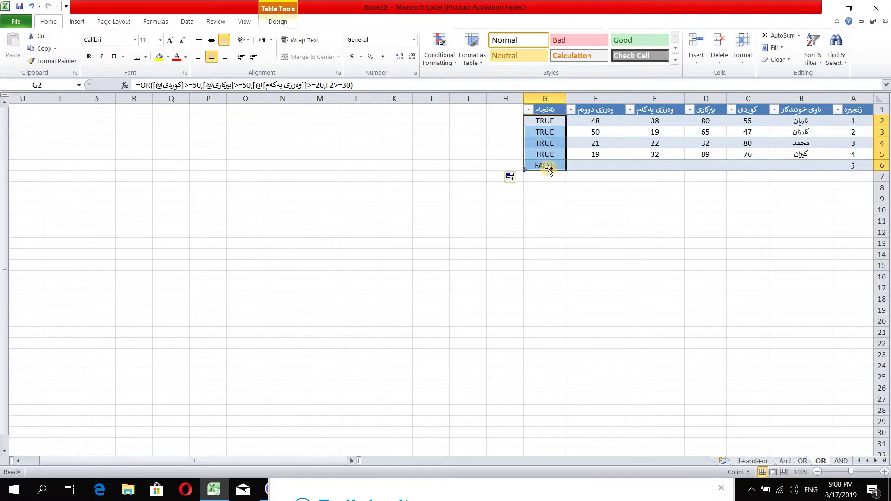
# Step: Delete row 6, which holds no scores, from the OR sheet and select the result in G5
pyautogui.rightClick(882, 166)
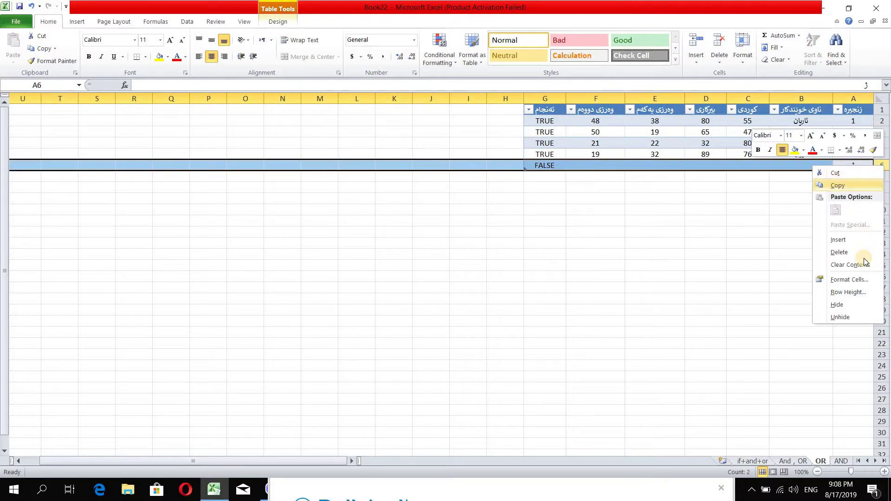
pyautogui.click(862, 253)
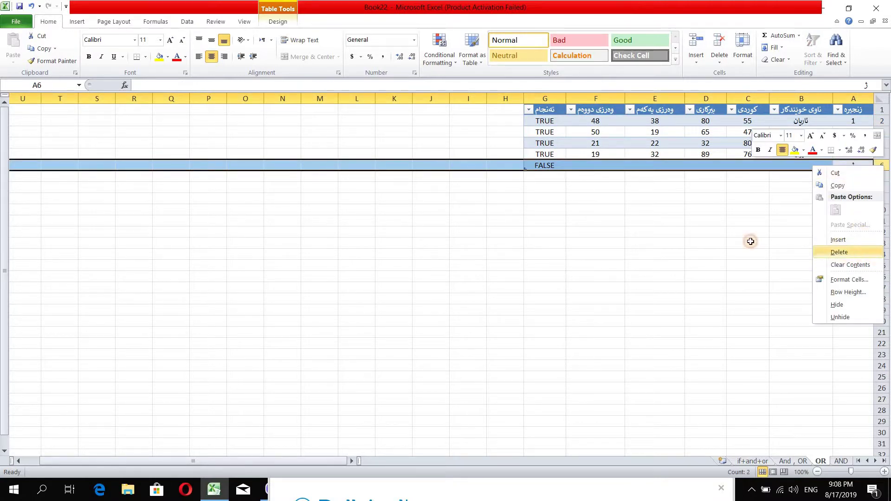
pyautogui.click(545, 154)
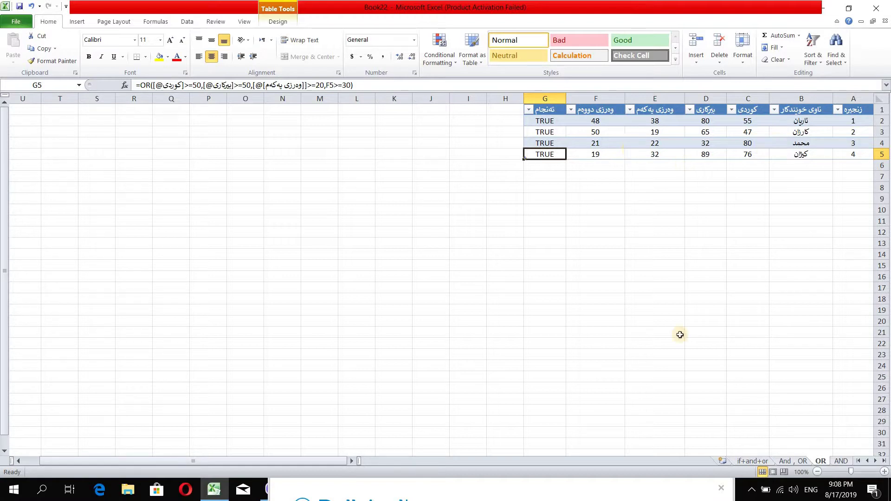
# Step: On the And , OR sheet, widen column G and start an AND formula in G2 with the condition E2 >=20
pyautogui.click(801, 462)
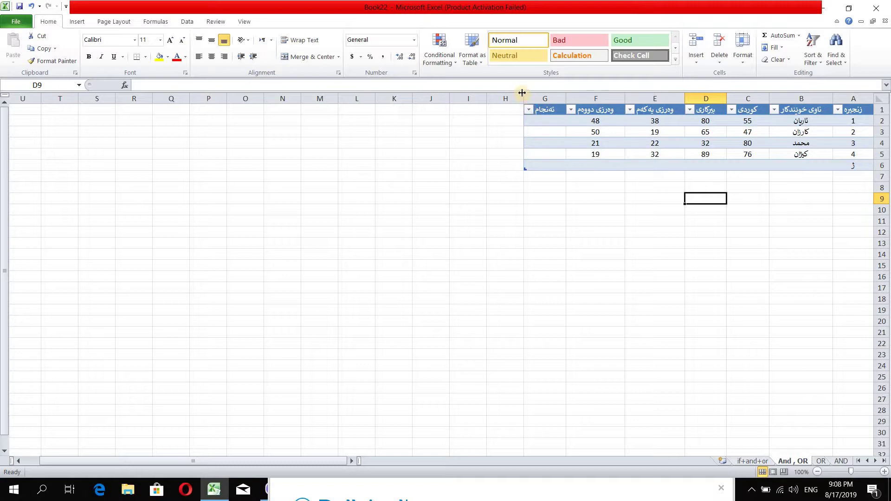
pyautogui.moveTo(480, 98); pyautogui.dragTo(483, 118)
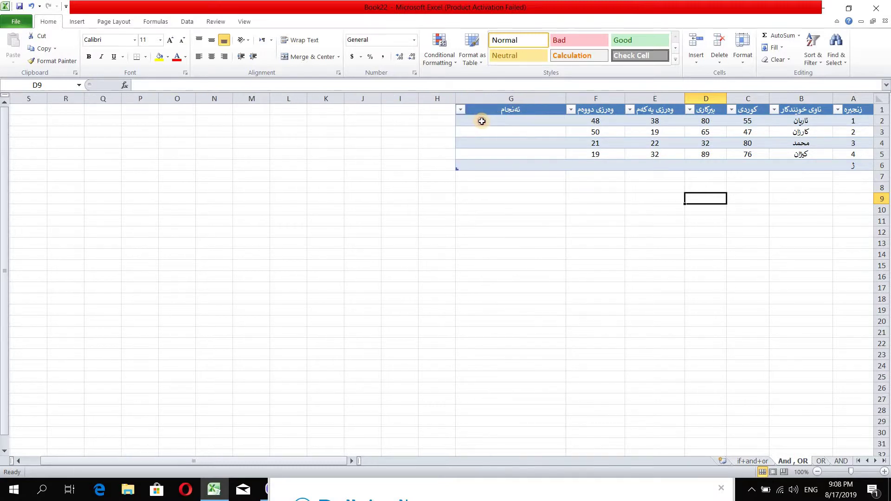
pyautogui.click(482, 120)
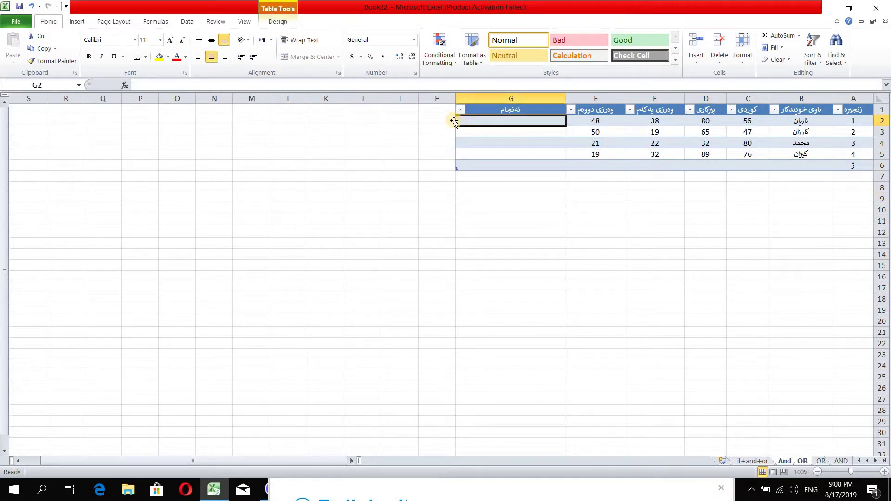
pyautogui.write('=')
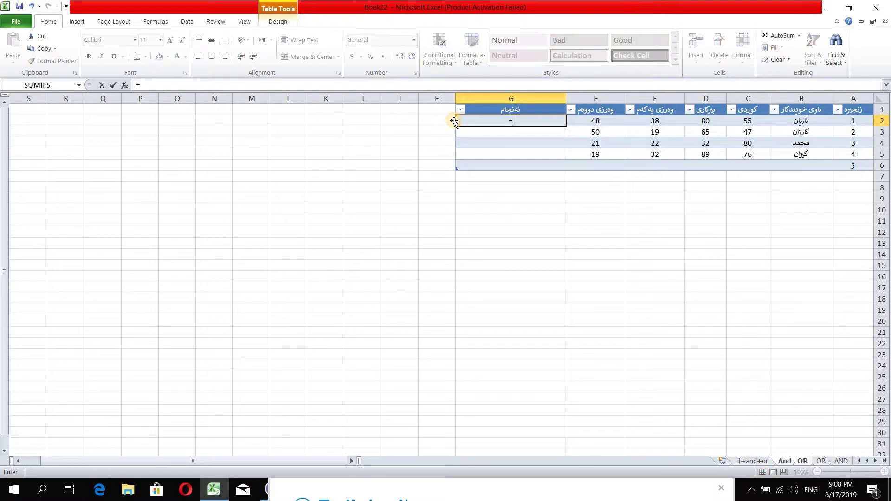
pyautogui.write('and(')
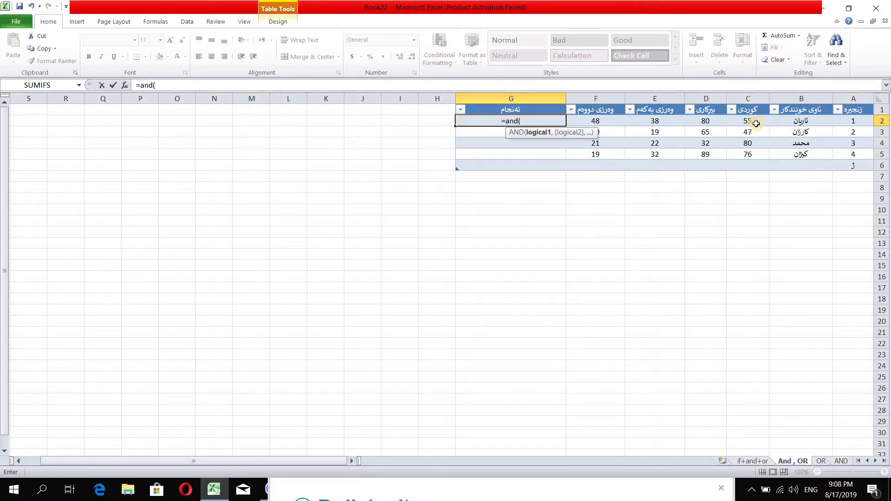
pyautogui.click(659, 120)
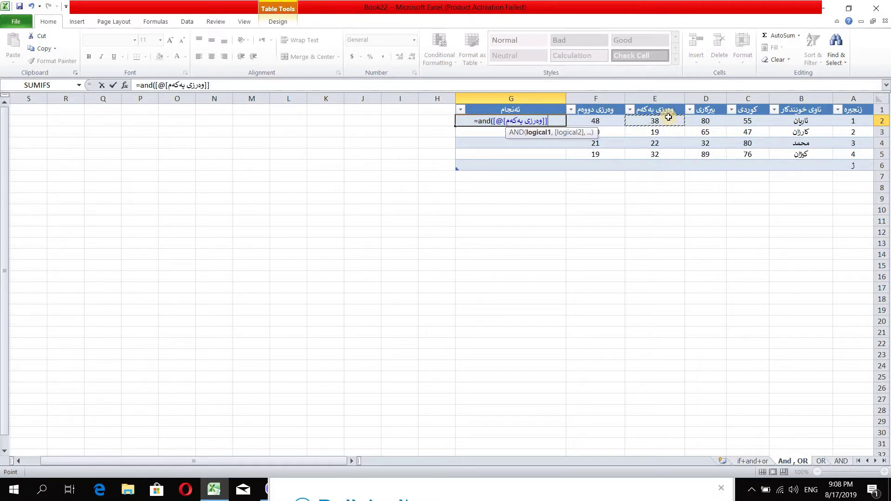
pyautogui.write('>=')
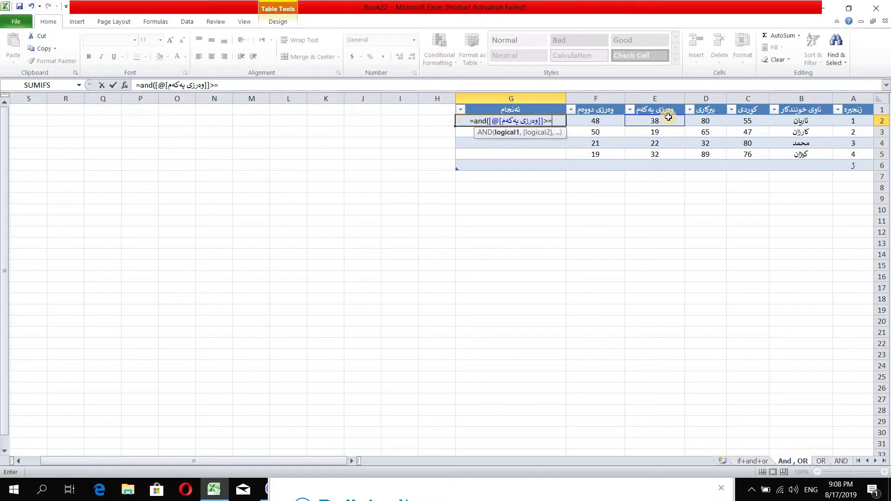
pyautogui.write('20,')
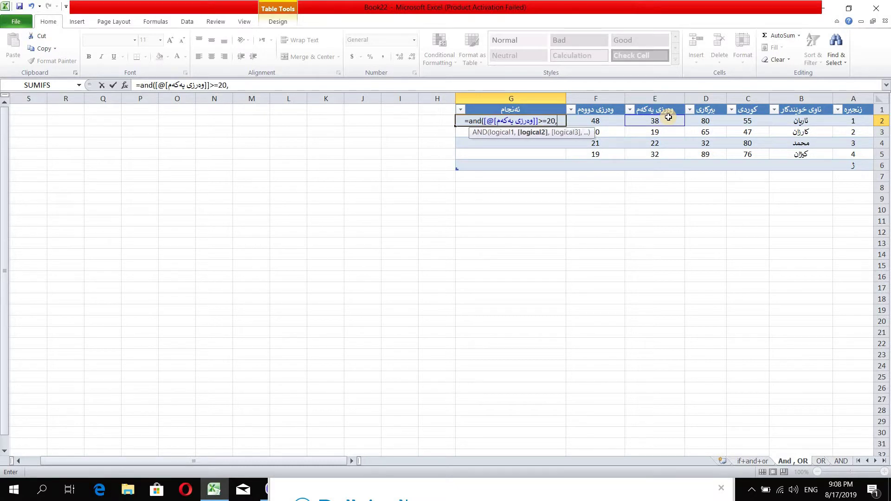
# Step: Add the condition F2>=30 to the AND formula in G2 and start a nested OR function as its third argument
pyautogui.click(599, 123)
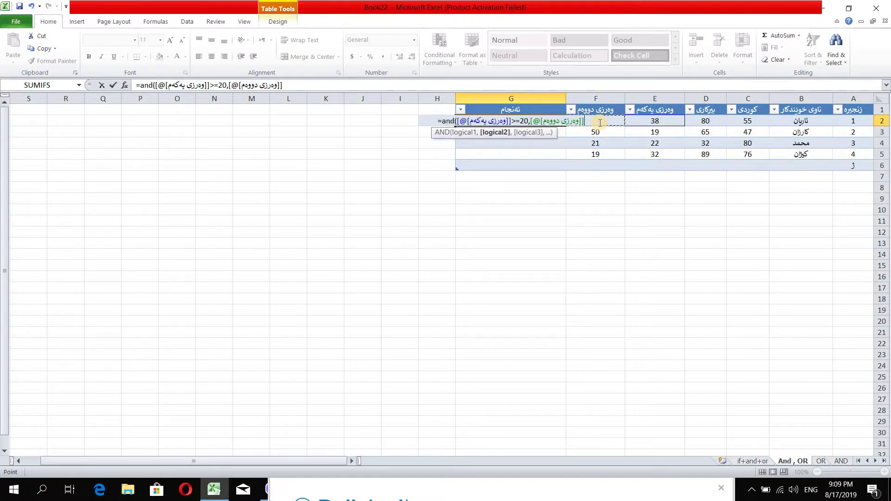
pyautogui.write('>=30')
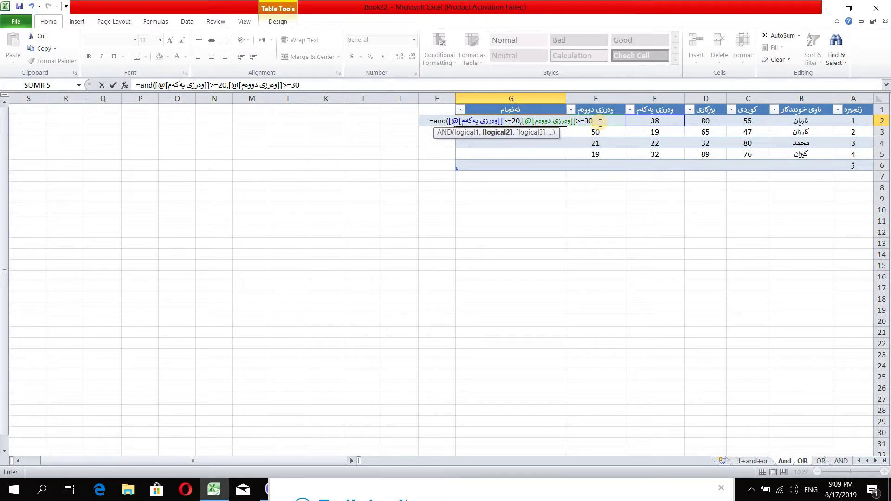
pyautogui.write(',')
pyautogui.write('o')
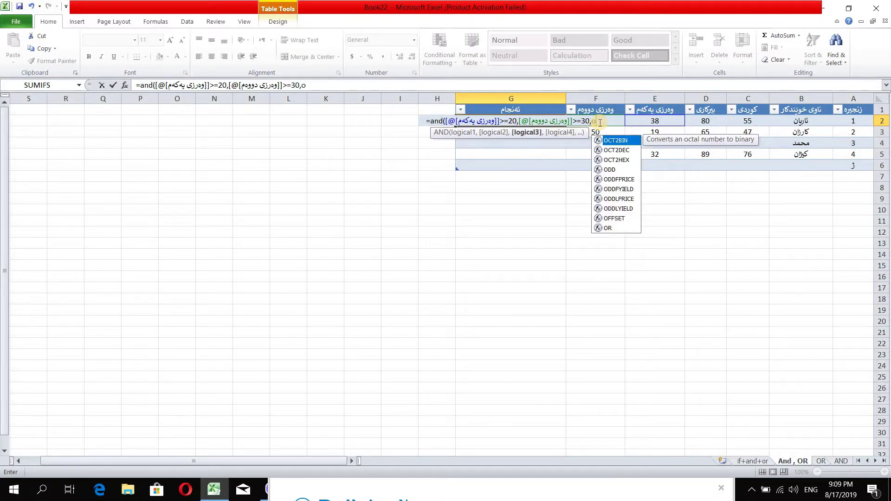
pyautogui.write('r(')
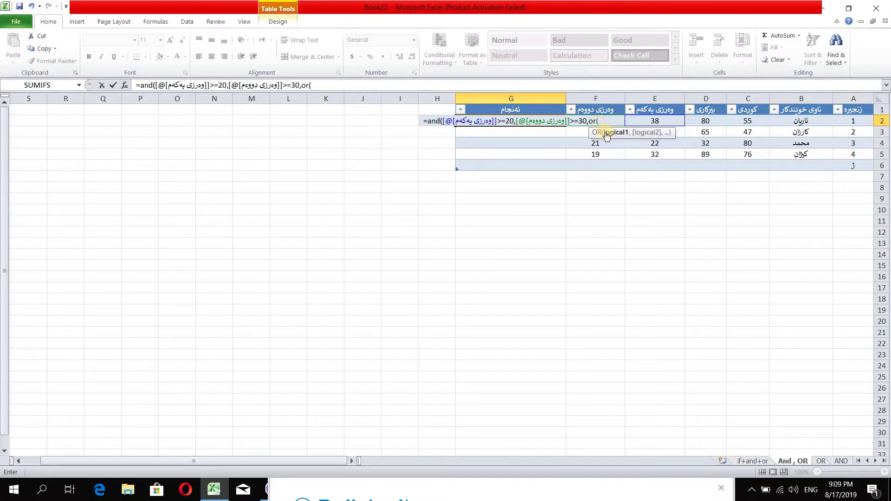
# Step: Fill the nested OR in G2 with the conditions C2>=50 and D2>=50 and close it
pyautogui.click(750, 121)
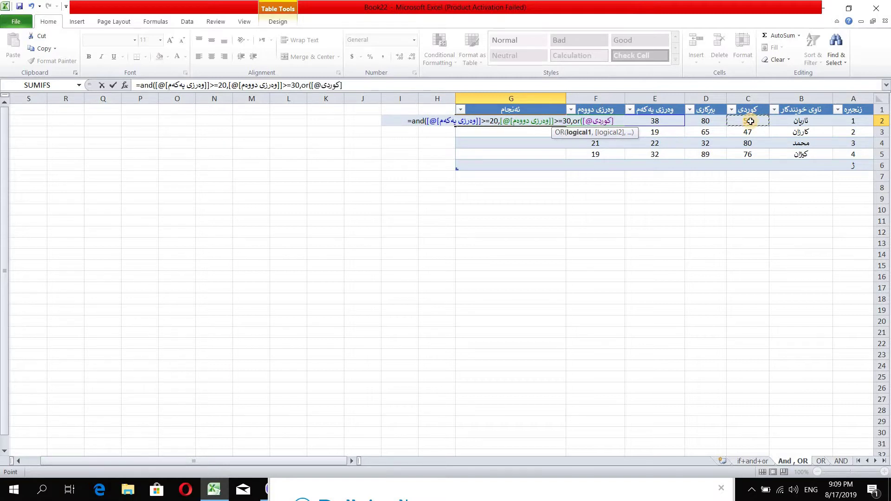
pyautogui.write('>=')
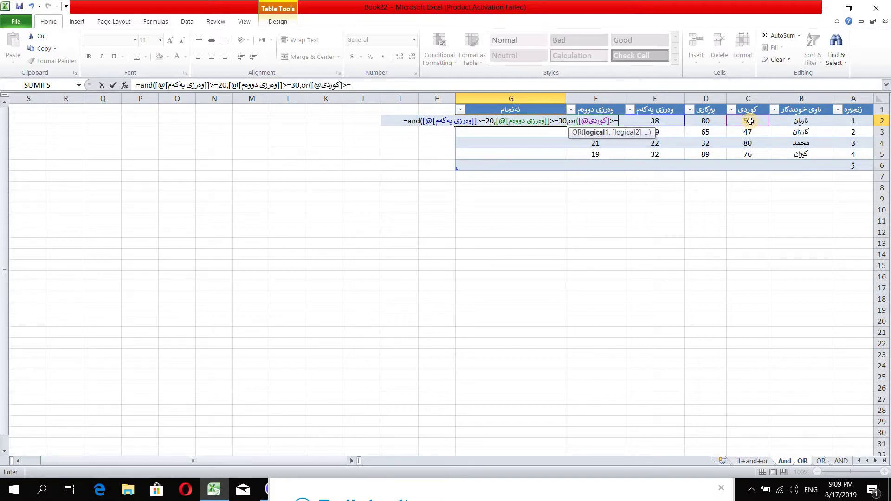
pyautogui.write('50,')
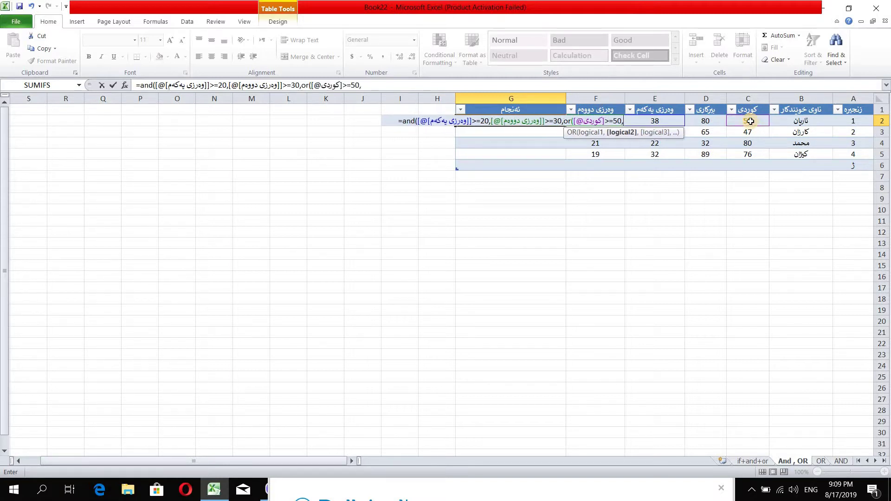
pyautogui.click(703, 124)
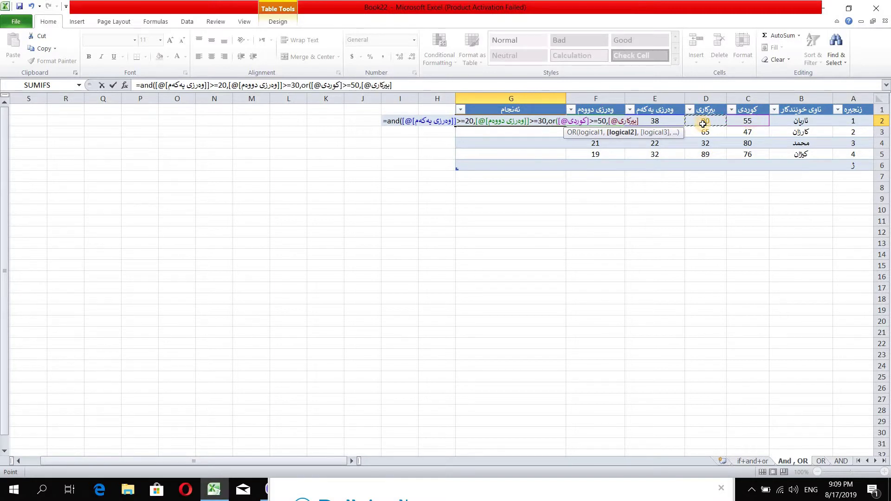
pyautogui.write('>=50')
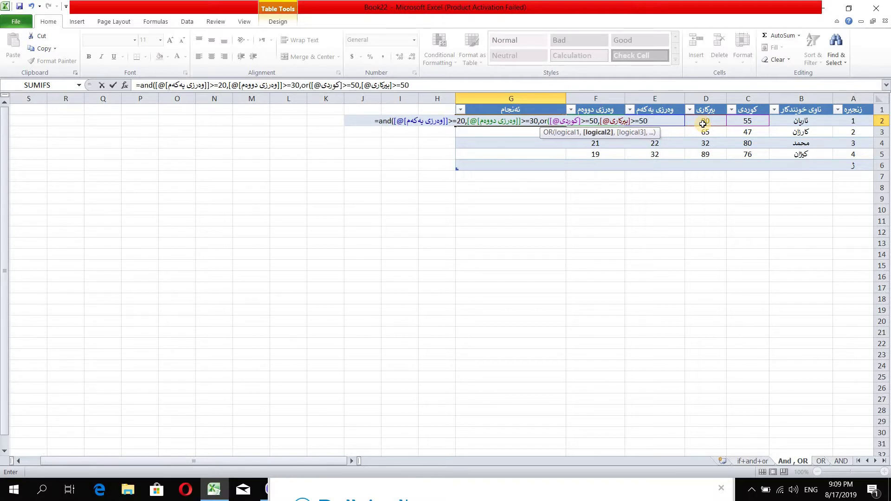
pyautogui.write(')')
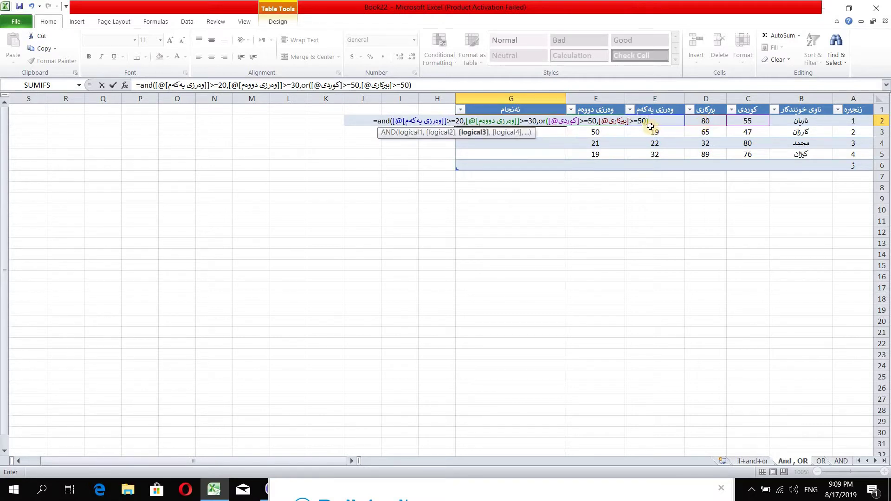
# Step: Close and enter the combined AND/OR formula in G2, and fill it down through G6
pyautogui.click(551, 120)
pyautogui.click(547, 120)
pyautogui.click(660, 121)
pyautogui.click(393, 121)
pyautogui.write(')')
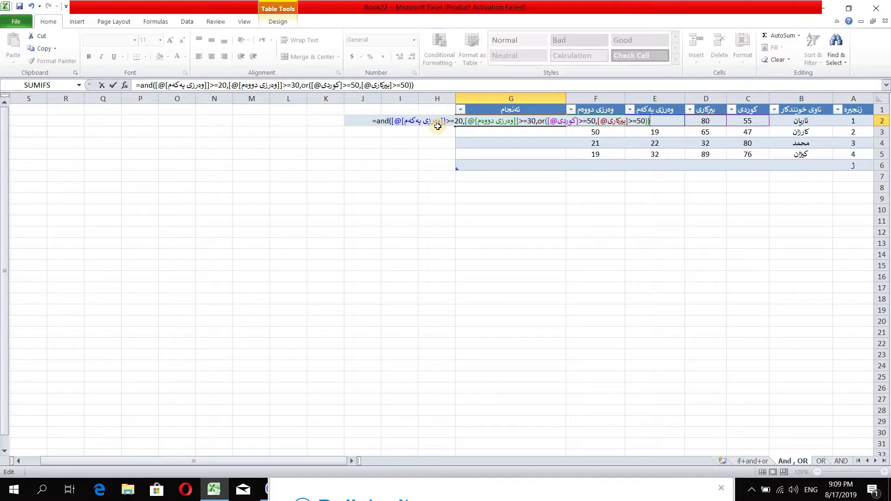
pyautogui.press('Return')
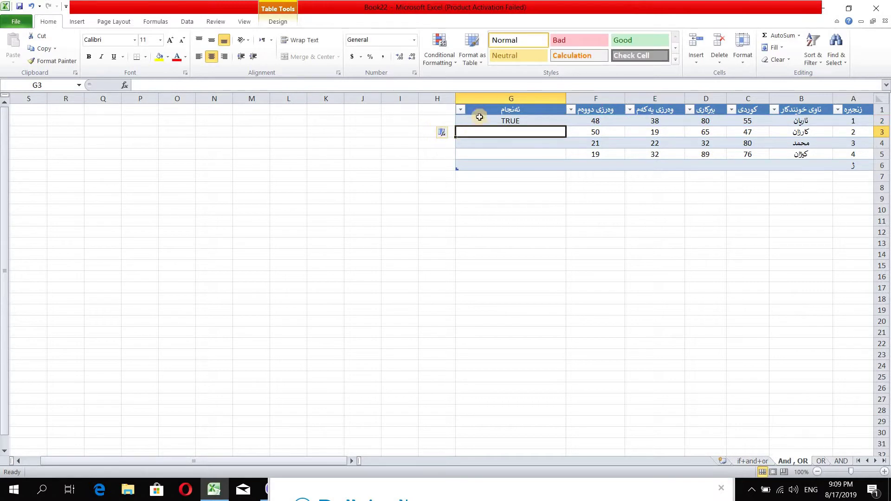
pyautogui.click(459, 123)
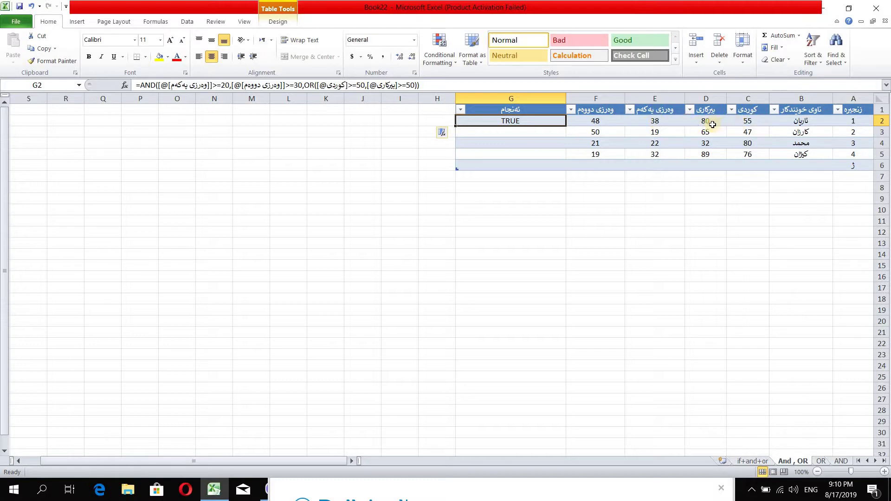
pyautogui.doubleClick(455, 126)
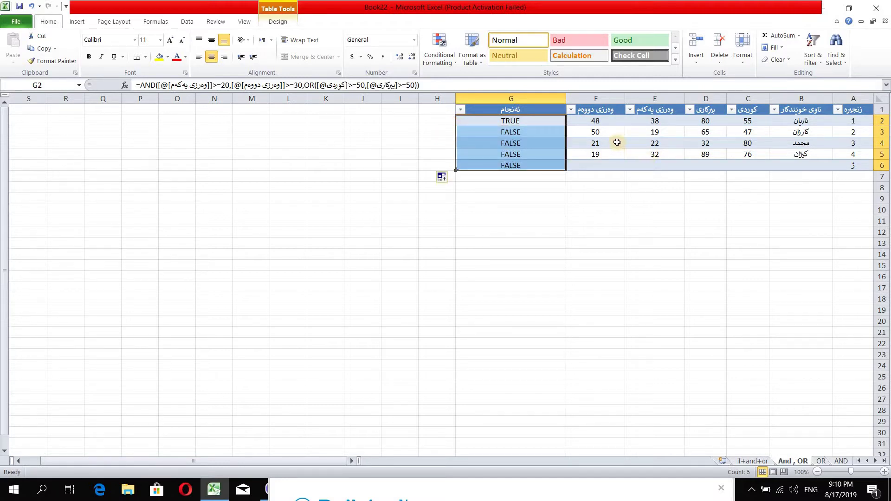
# Step: Check the low scores in E3 and F4, and set the score in F5 to 30
pyautogui.click(663, 132)
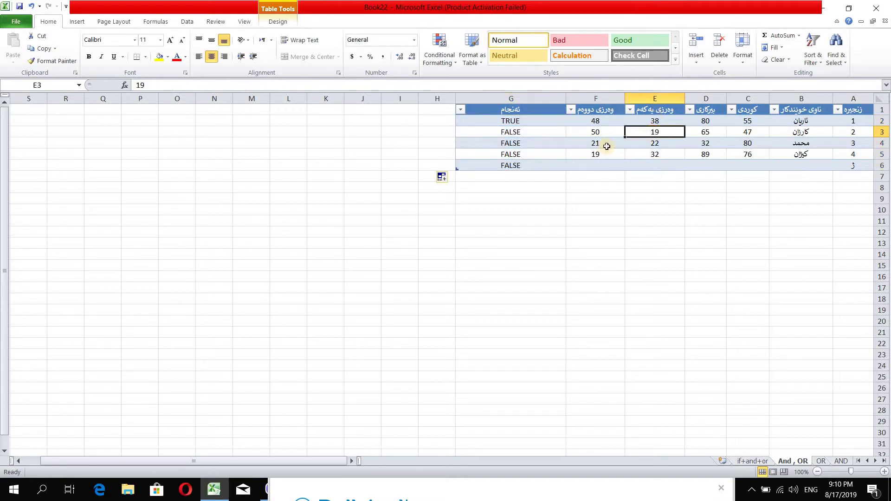
pyautogui.click(592, 144)
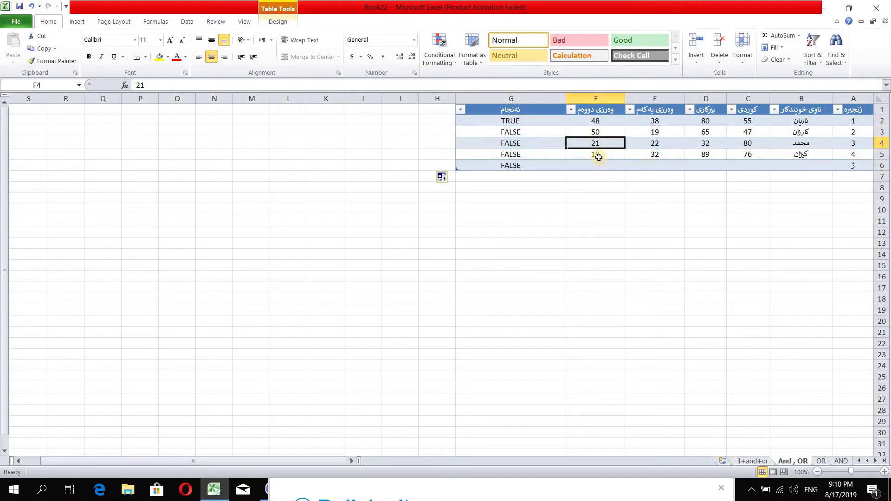
pyautogui.click(621, 157)
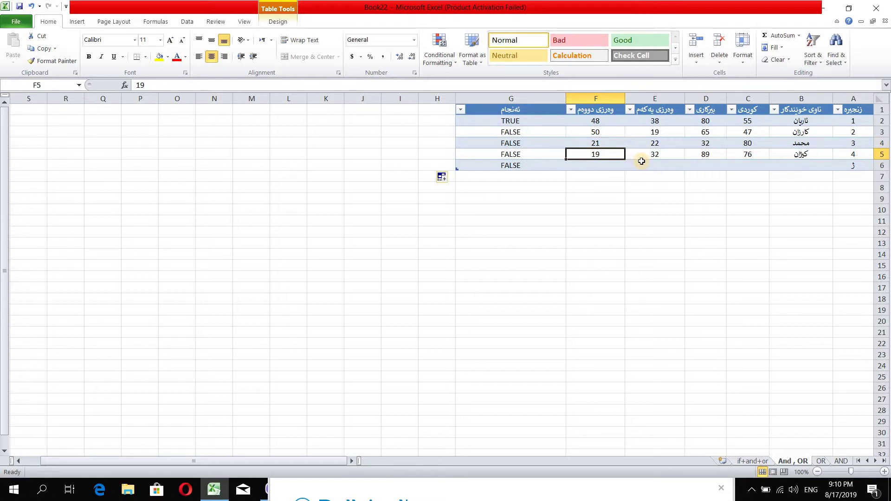
pyautogui.write('30')
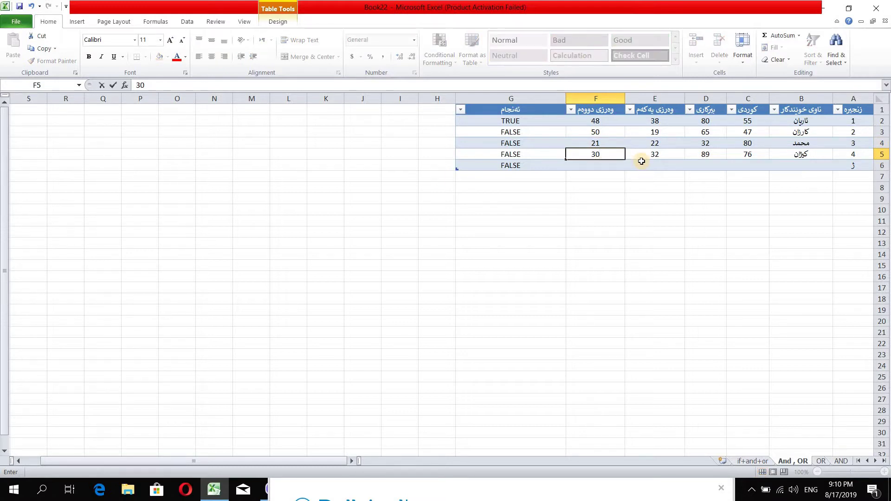
pyautogui.press('Tab')
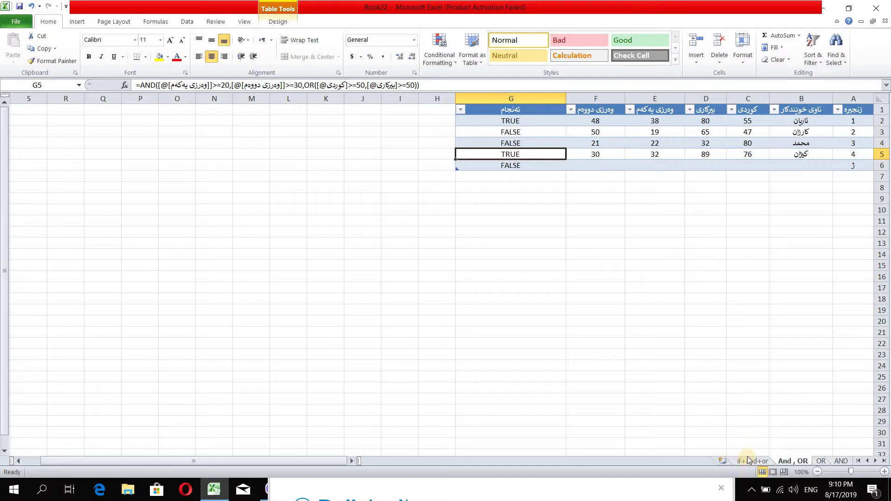
# Step: On the AND sheet, wrap the AND formula in G2 in an IF function as its logical test
pyautogui.click(842, 461)
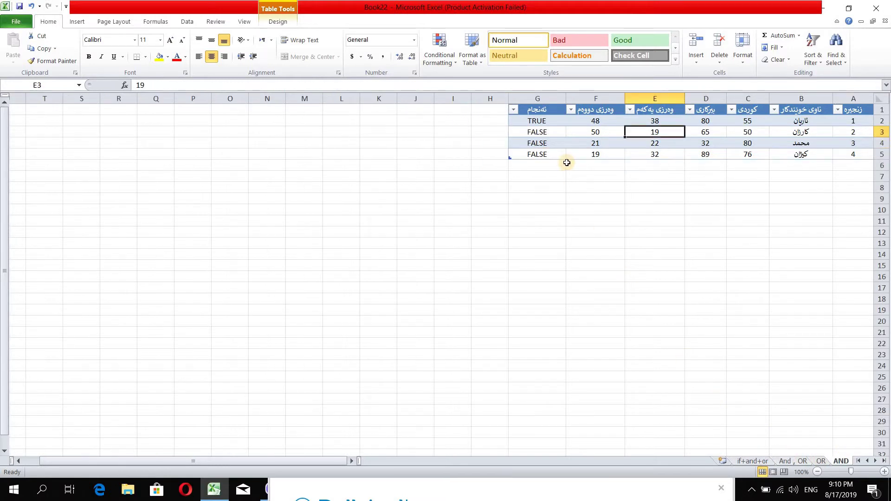
pyautogui.click(525, 122)
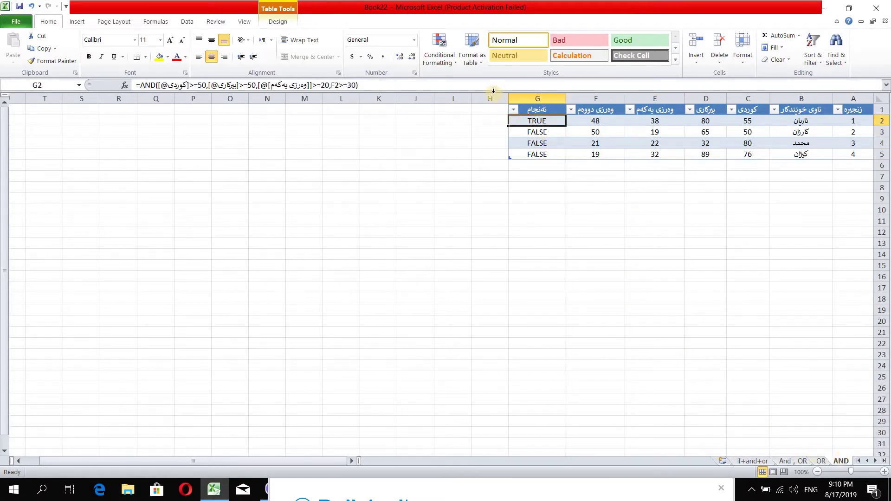
pyautogui.doubleClick(535, 121)
pyautogui.click(431, 121)
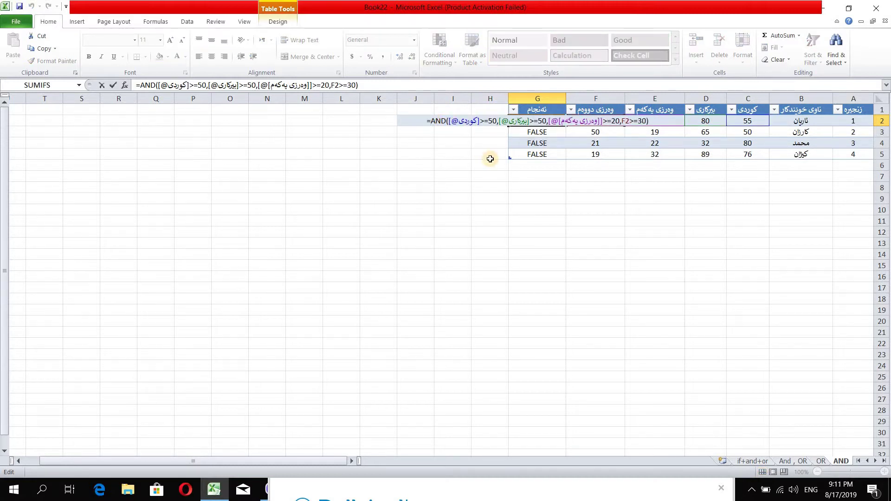
pyautogui.write('if')
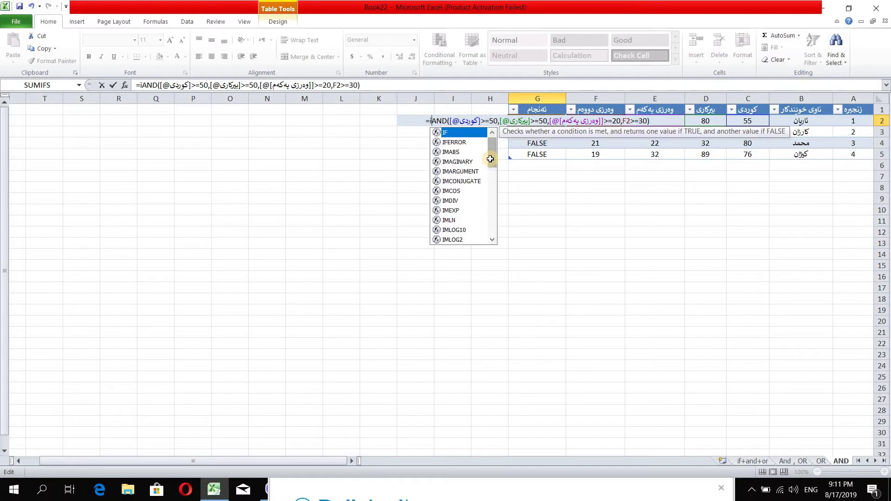
pyautogui.write('(')
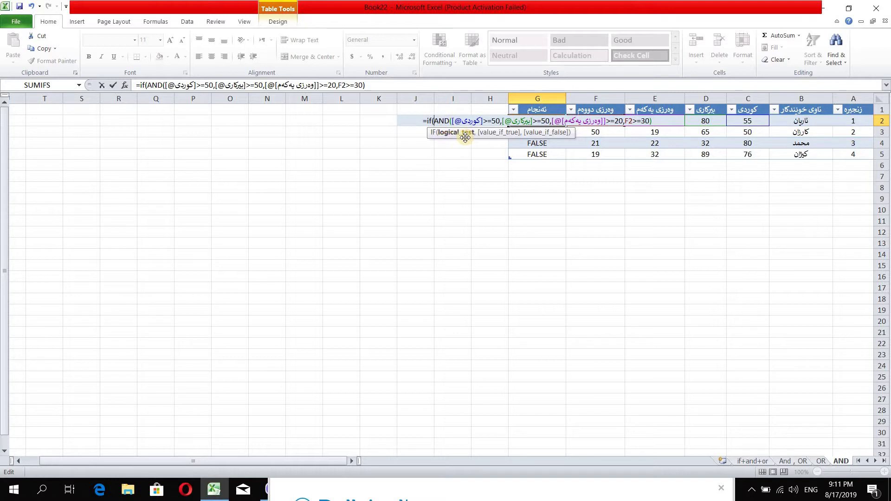
pyautogui.click(657, 120)
pyautogui.write(',')
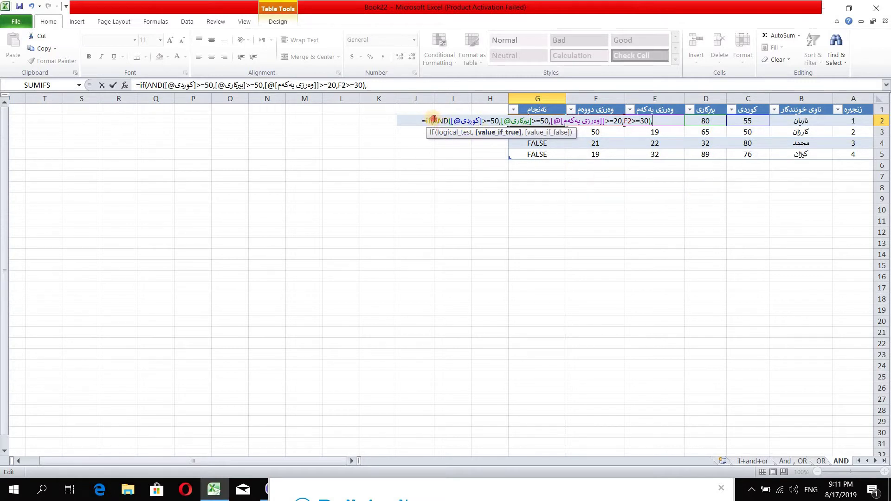
# Step: Set the value-if-true of the IF formula in G2 to the Kurdish text "دەرچووە" and add the separator for the false value
pyautogui.moveTo(431, 121); pyautogui.dragTo(651, 120)
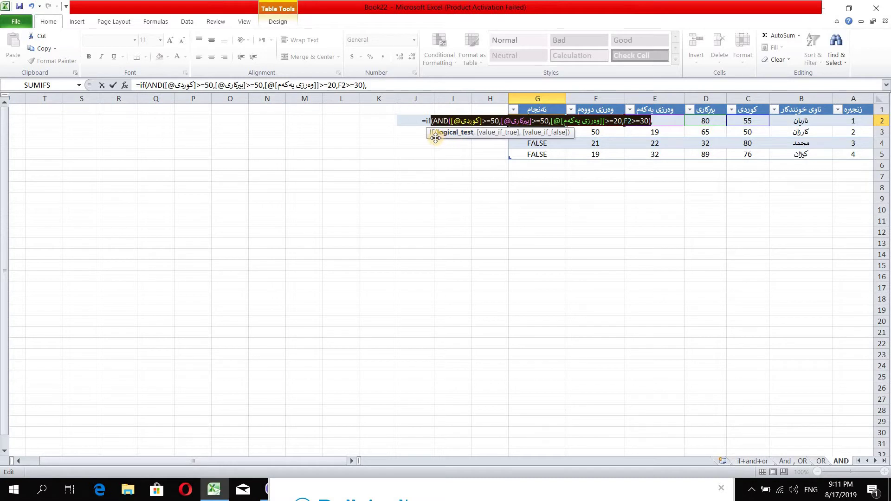
pyautogui.click(661, 122)
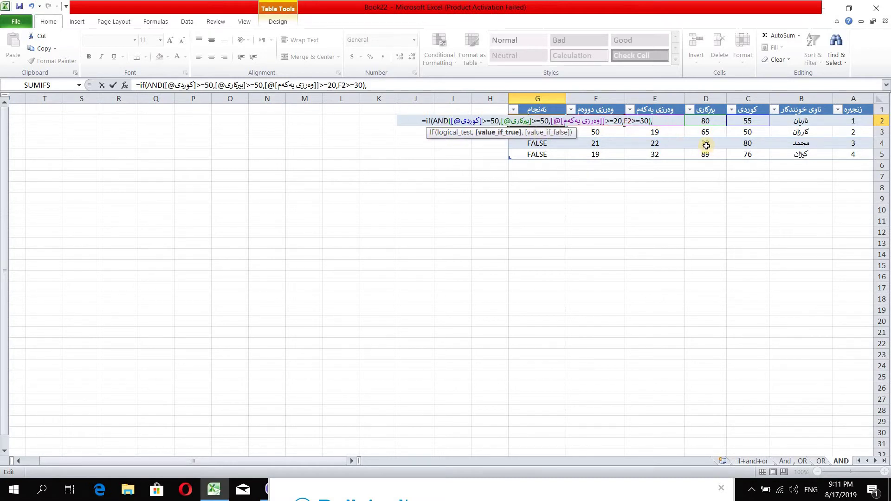
pyautogui.write('""')
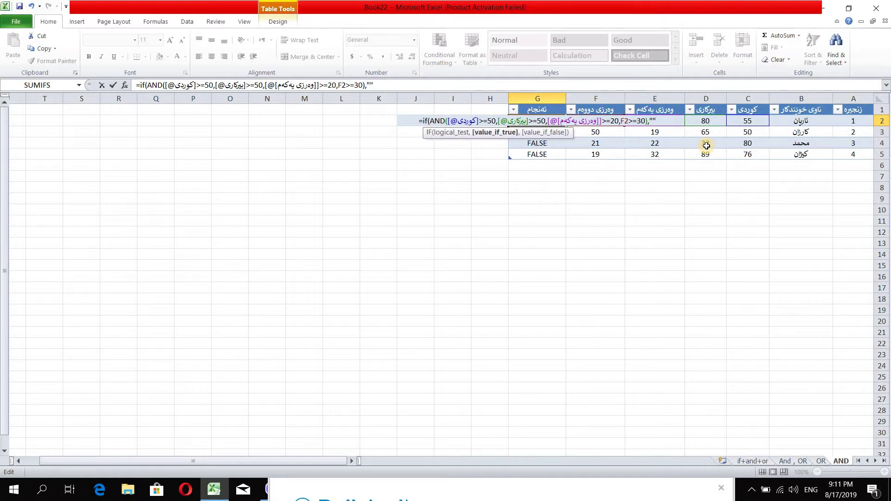
pyautogui.write(',')
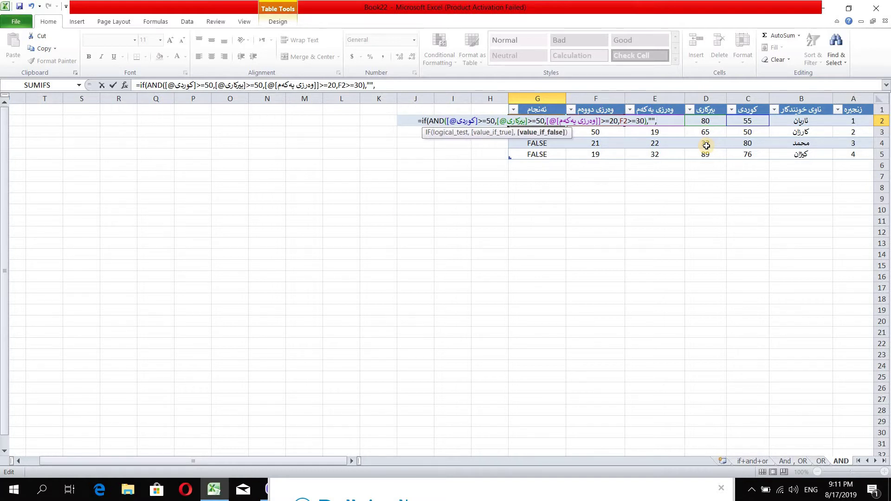
pyautogui.press('Left')
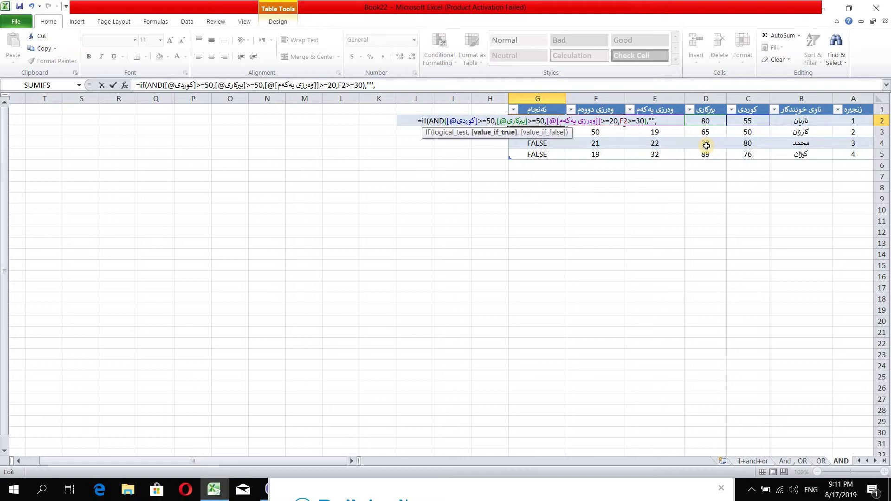
pyautogui.hotkey('alt', 'shift')
pyautogui.write('دەرچوو')
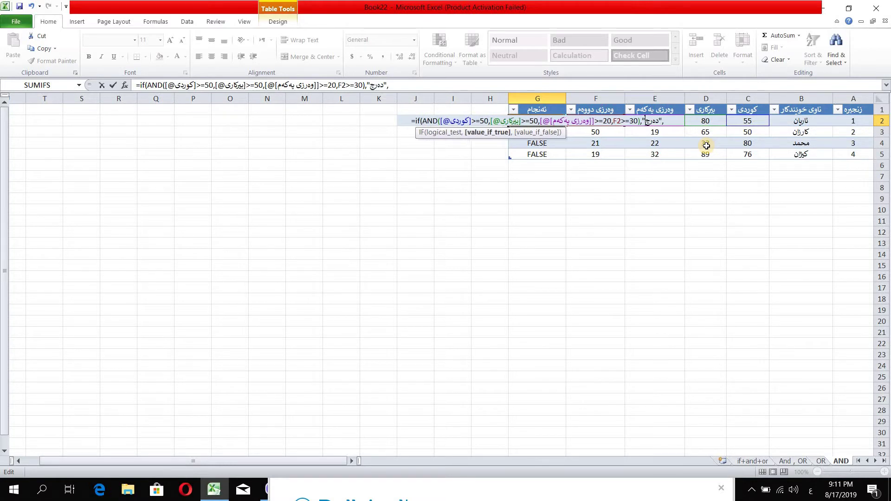
pyautogui.write('ە')
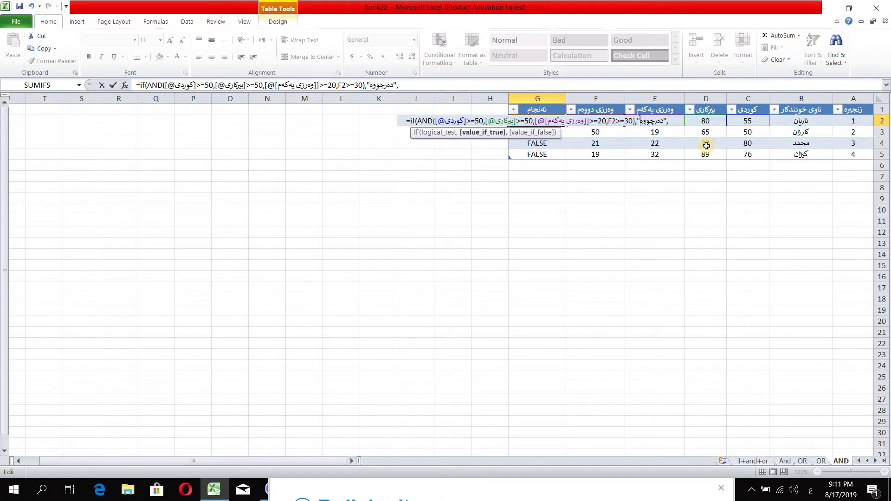
# Step: Set the value-if-false of the IF formula in G2 to the Kurdish text "دەرنەچووە" and close the function's parenthesis
pyautogui.hotkey('alt', 'shift')
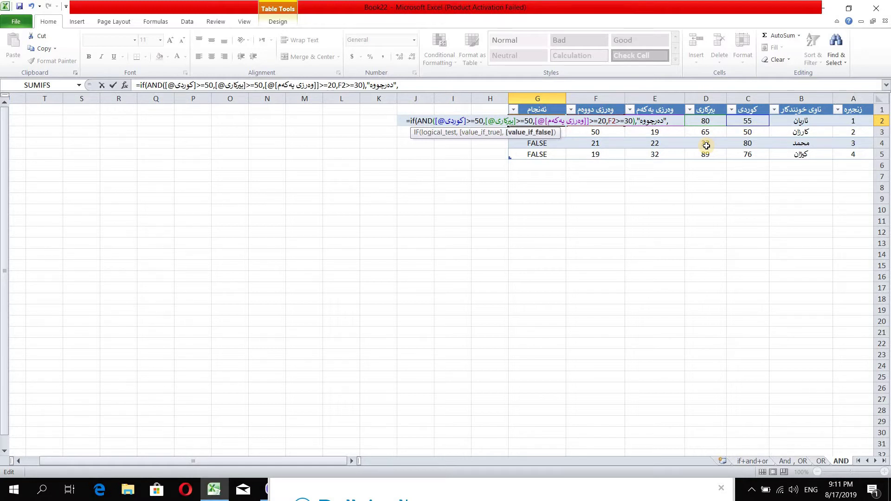
pyautogui.write('""')
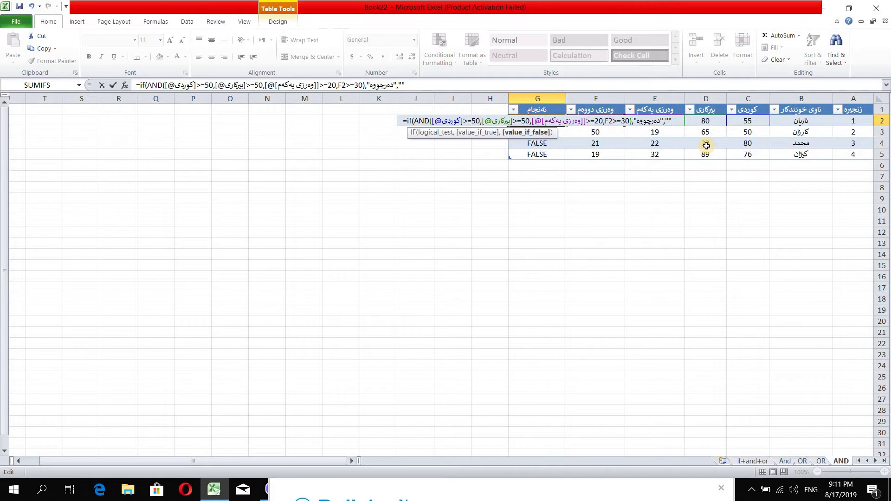
pyautogui.write(')')
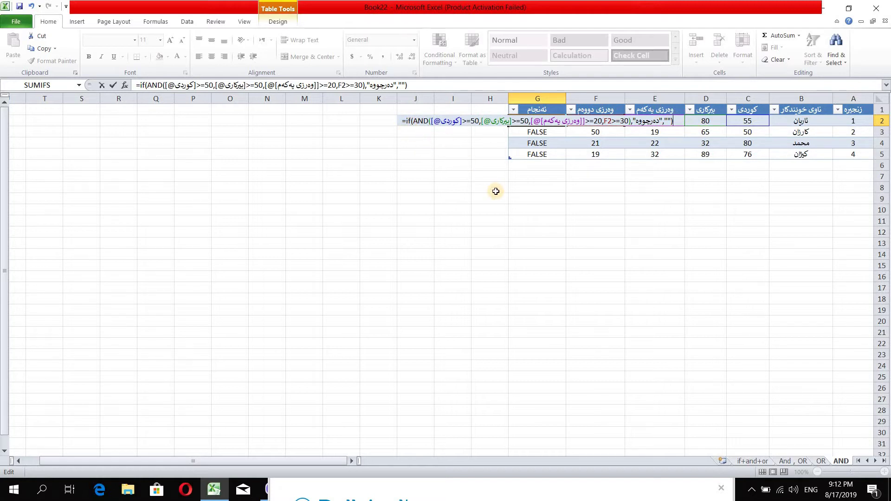
pyautogui.press('Left')
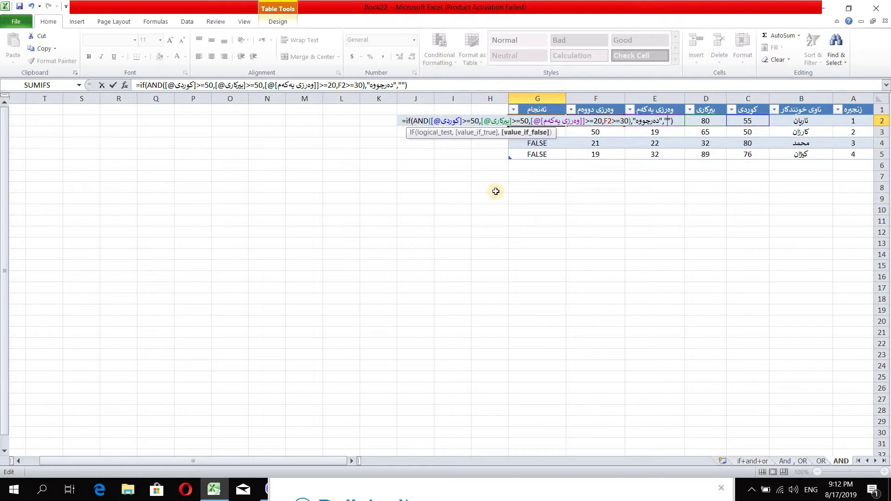
pyautogui.hotkey('alt', 'shift')
pyautogui.write('دده')
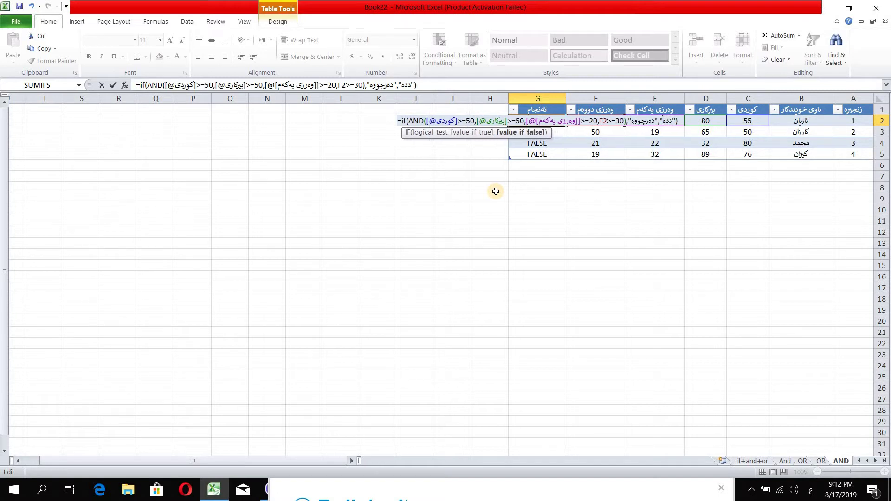
pyautogui.press('BackSpace')
pyautogui.press('BackSpace')
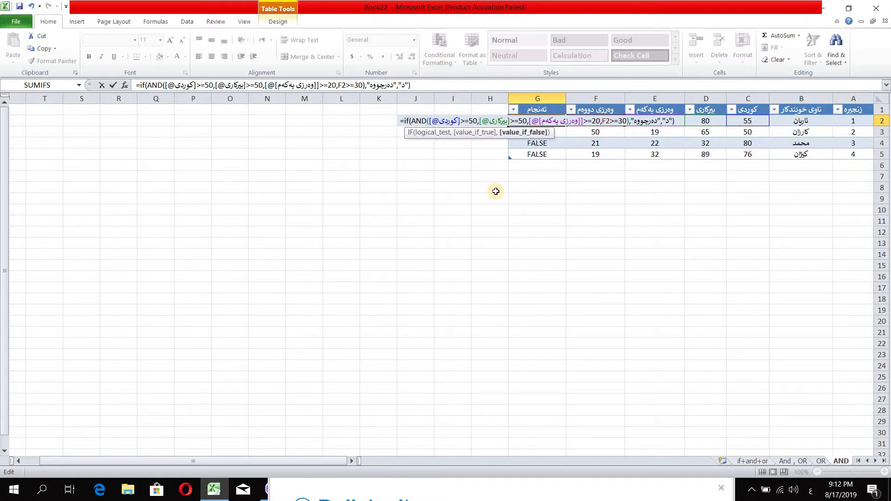
pyautogui.write('ور')
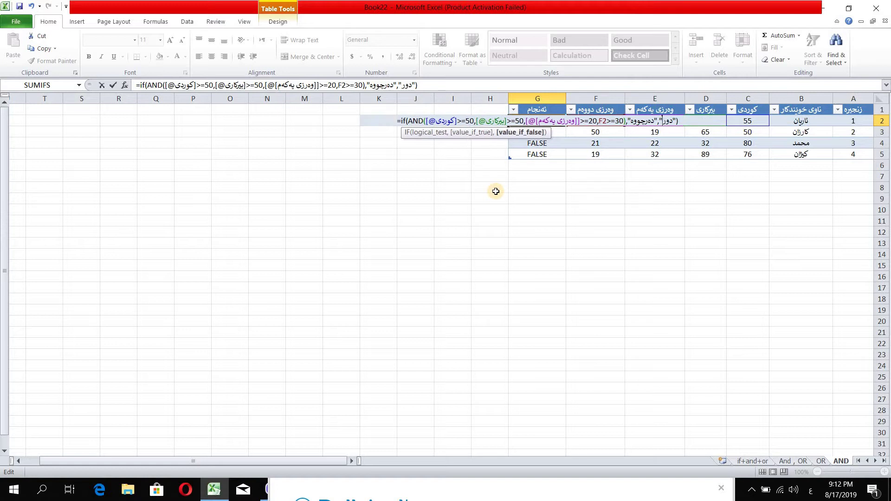
pyautogui.press('BackSpace')
pyautogui.press('BackSpace')
pyautogui.write('ه')
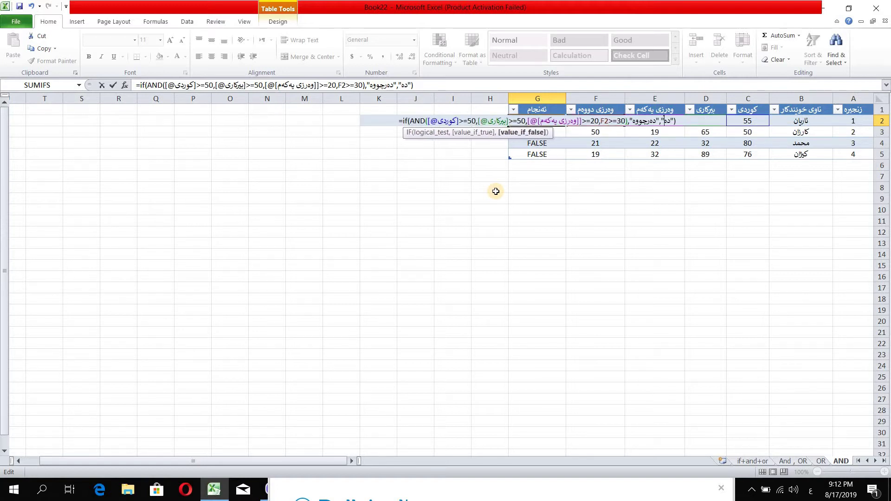
pyautogui.write('رنەچووە')
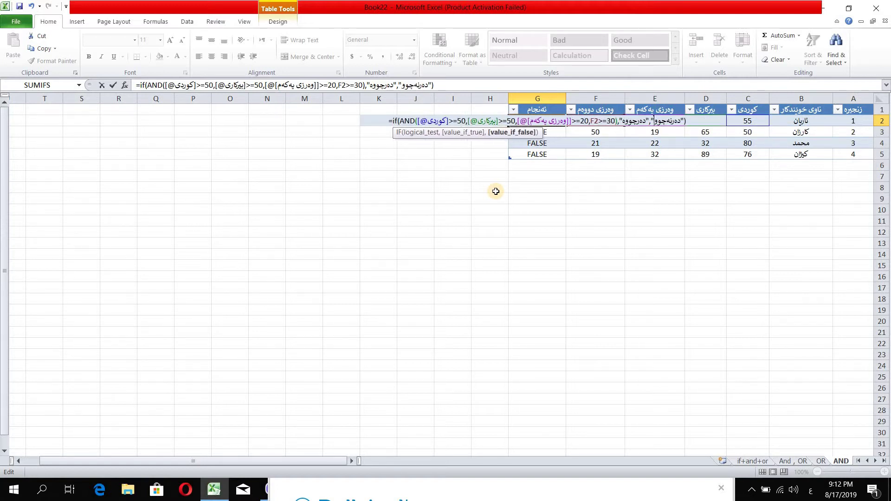
# Step: Enter the IF/AND formula in G2 and fill it down through G5
pyautogui.press('End')
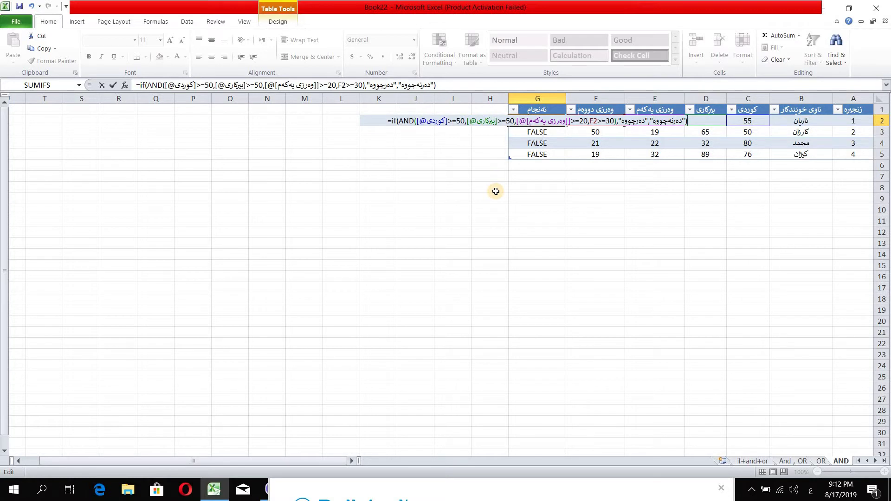
pyautogui.press('Return')
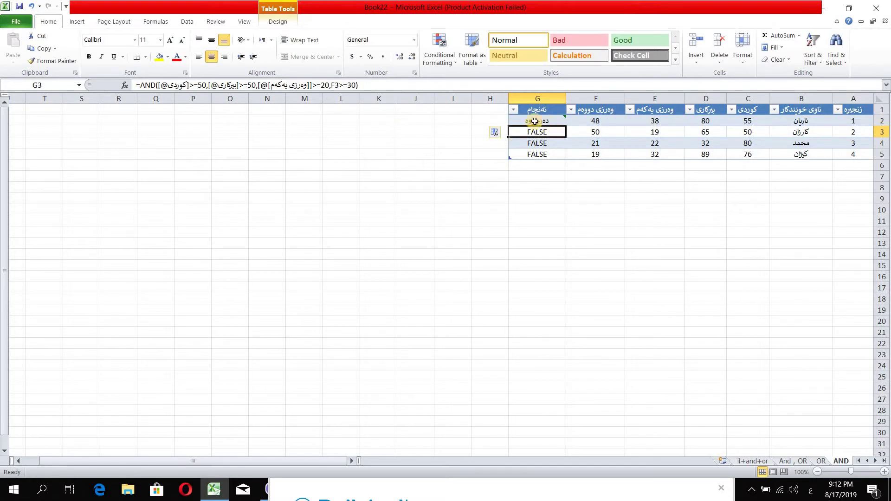
pyautogui.click(513, 125)
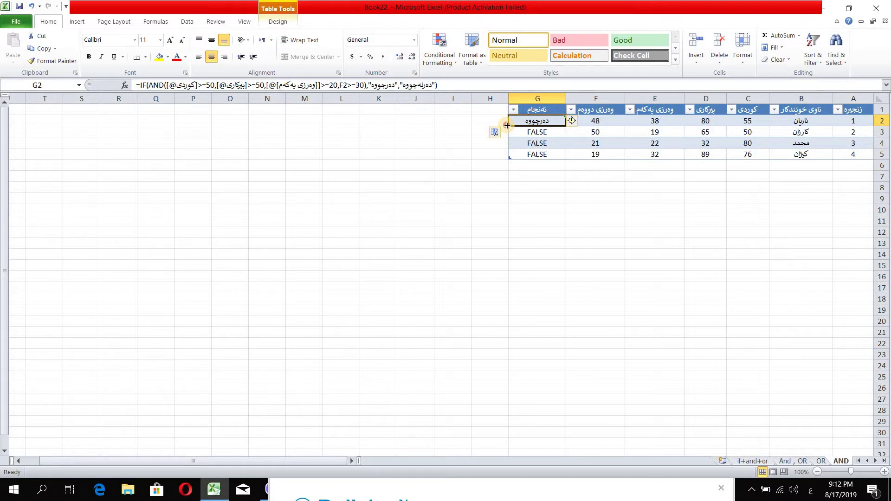
pyautogui.doubleClick(508, 126)
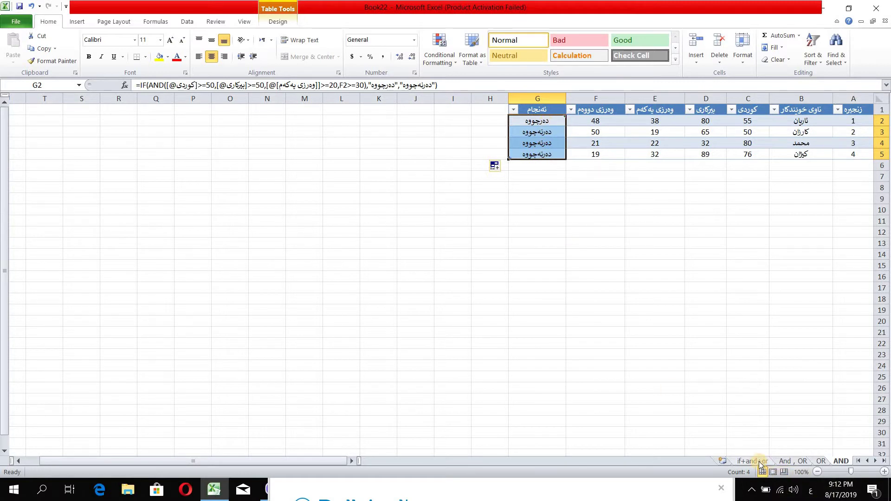
# Step: On the OR sheet, wrap the OR formula in G5 in an IF function as its logical test
pyautogui.click(820, 461)
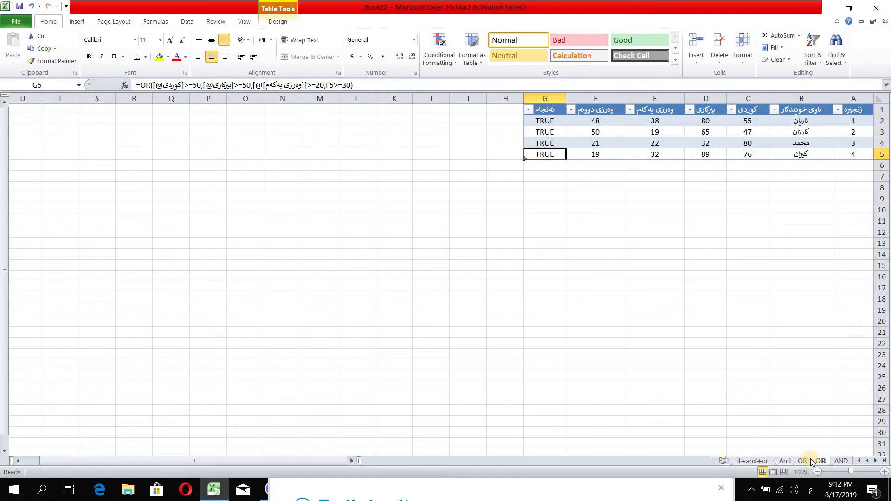
pyautogui.click(139, 85)
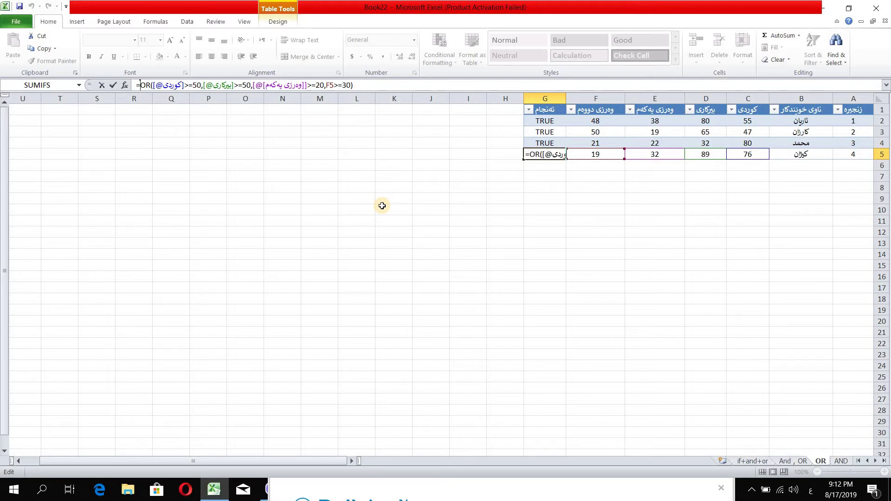
pyautogui.hotkey('alt', 'shift')
pyautogui.write('if(')
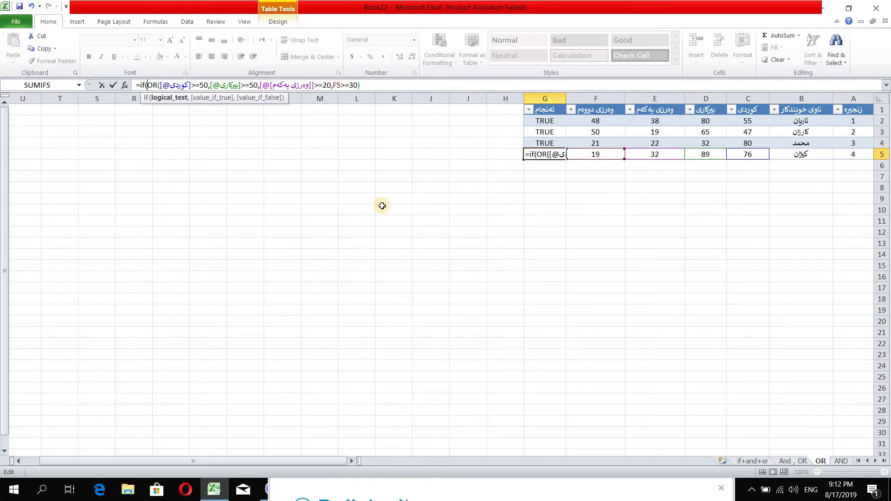
pyautogui.click(367, 85)
pyautogui.write(',')
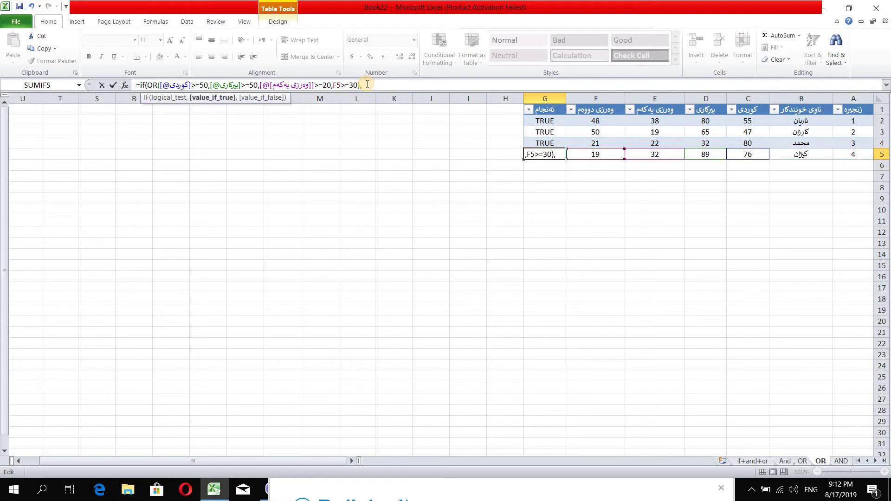
# Step: Give the IF formula in G5 the value-if-true text "دەرچووە" and the value-if-false text "دەرنەچووە"
pyautogui.write('"",""')
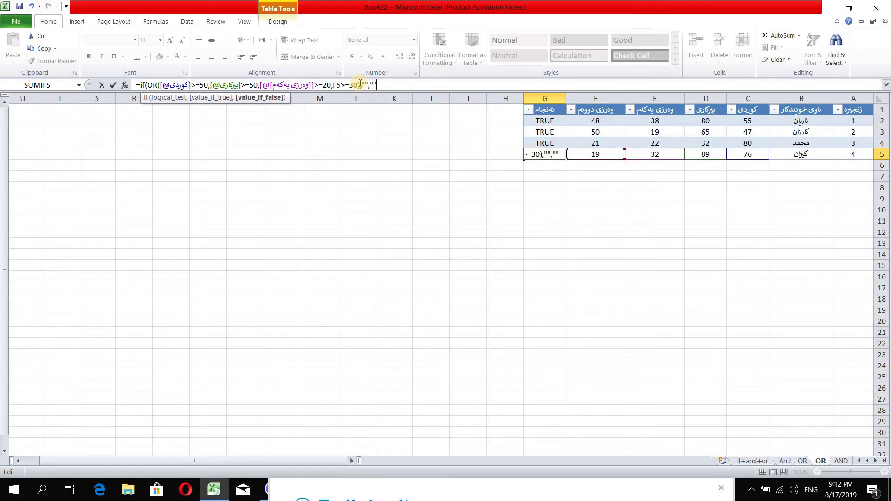
pyautogui.click(365, 84)
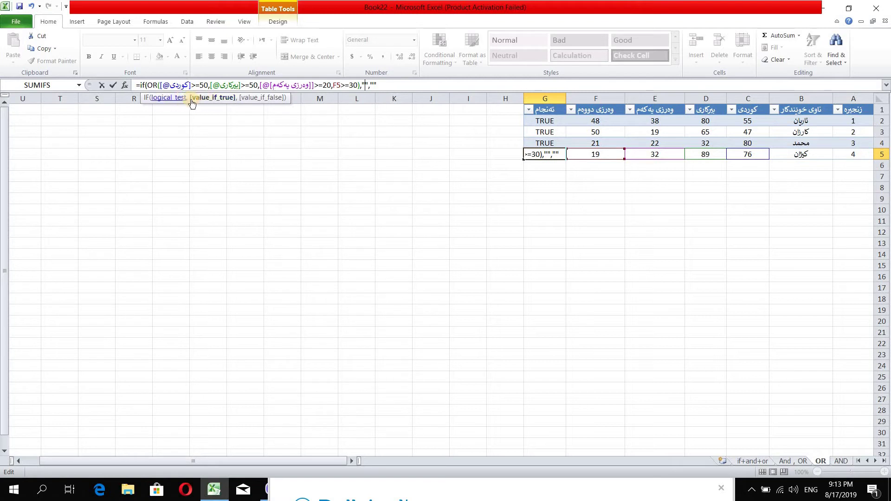
pyautogui.click(364, 85)
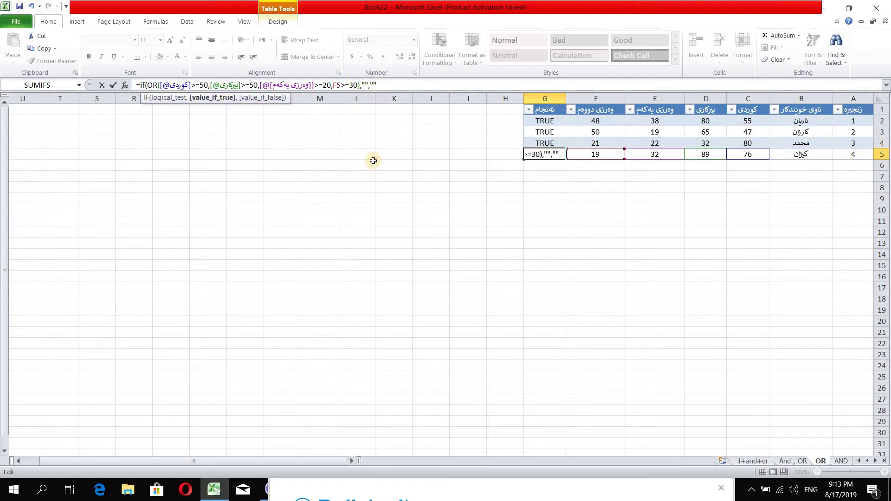
pyautogui.hotkey('alt', 'shift')
pyautogui.write('دەرچووە","')
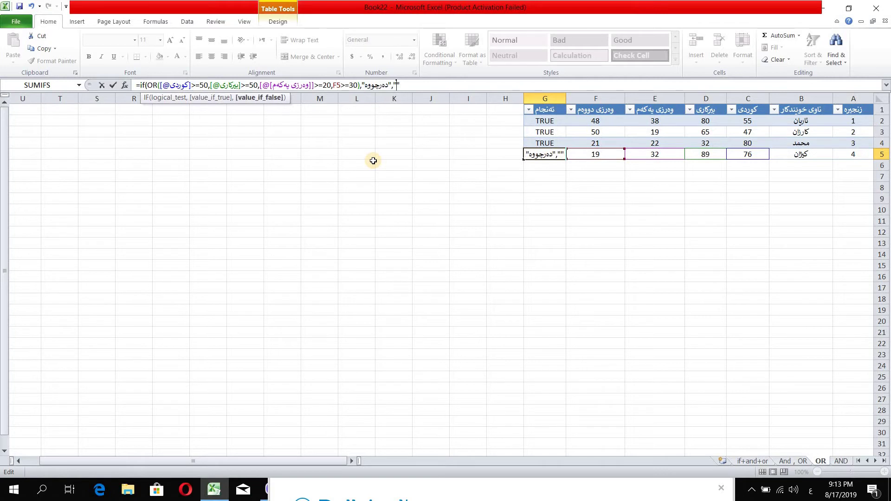
pyautogui.write('دەرنەچووە"')
# Step: Enter the IF/OR formula in G5 and fill it up through G2
pyautogui.hotkey('alt', 'shift')
pyautogui.press('Return')
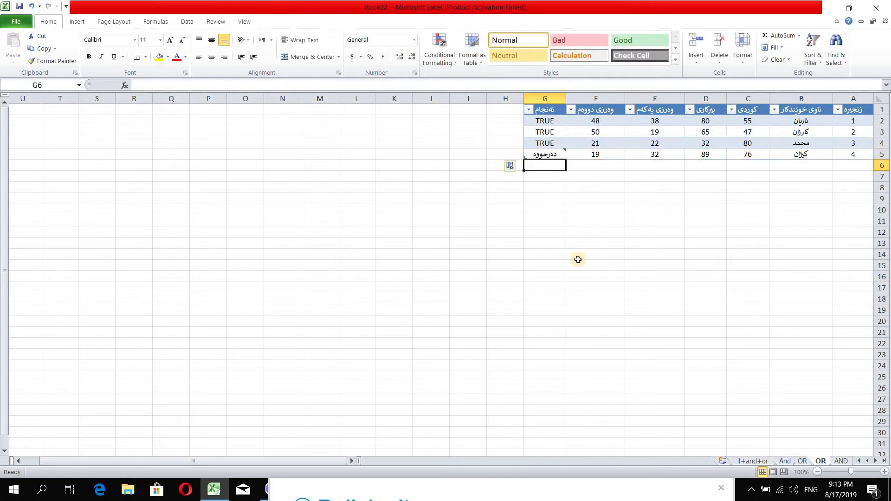
pyautogui.click(541, 154)
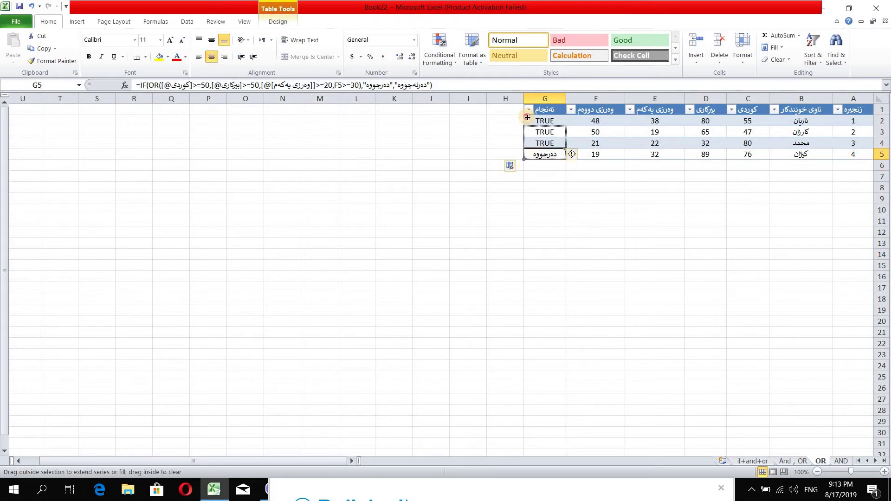
pyautogui.click(510, 166)
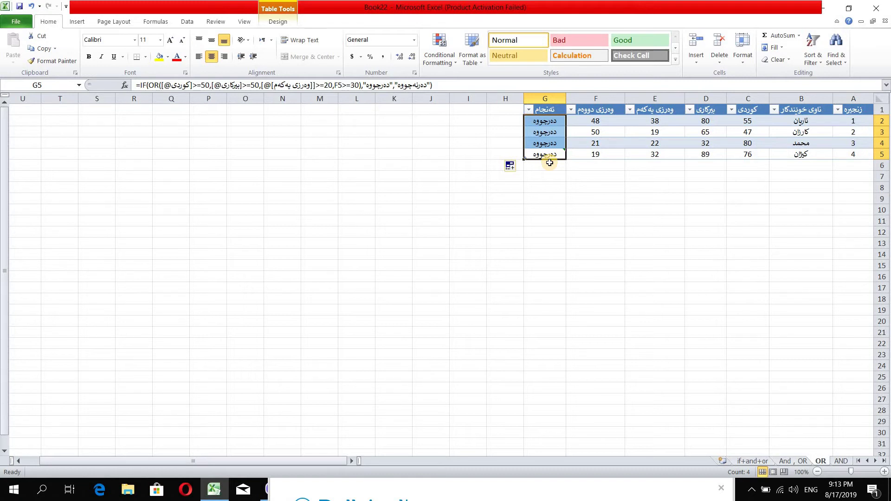
# Step: On the And , OR sheet, wrap the combined AND/OR formula in G5 in an IF function as its logical test
pyautogui.click(793, 461)
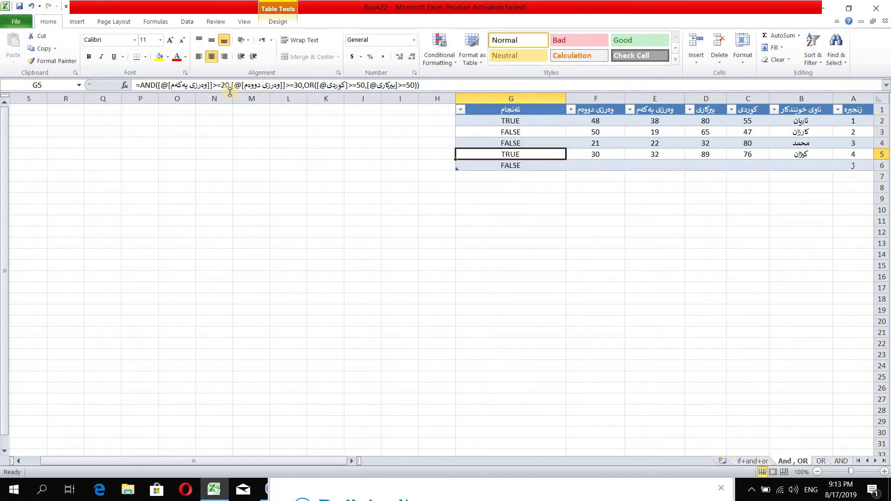
pyautogui.click(141, 85)
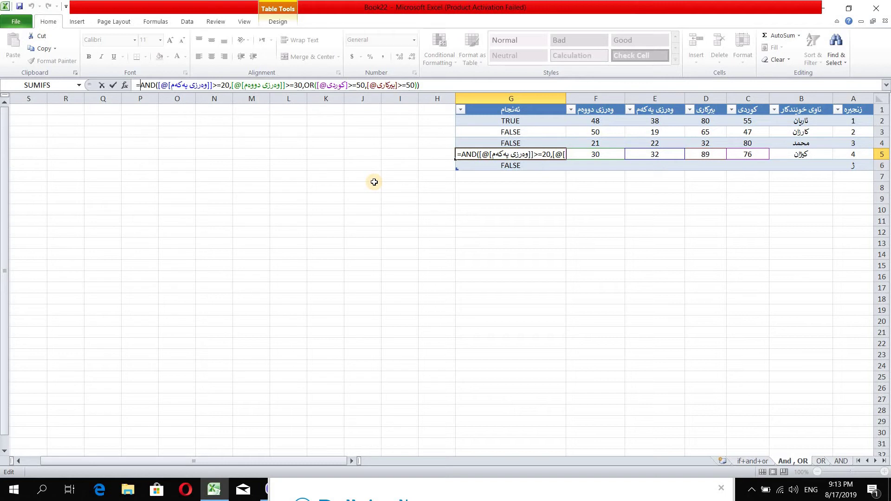
pyautogui.write('if(')
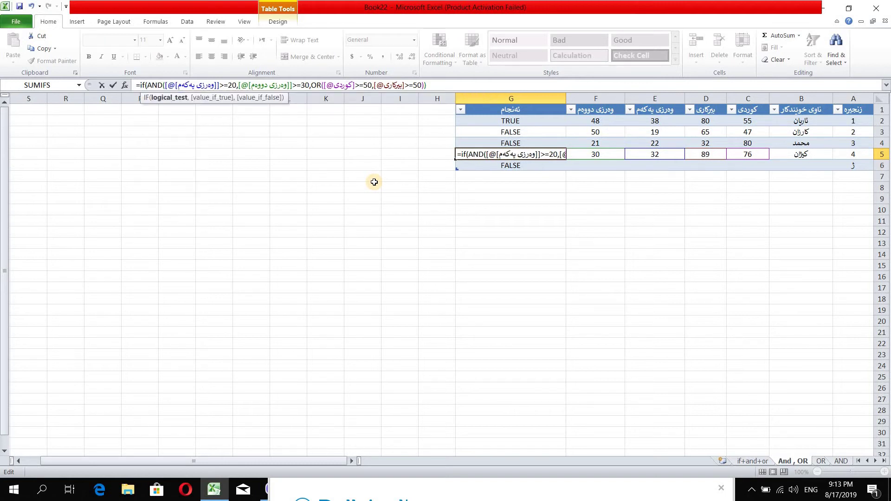
pyautogui.press('End')
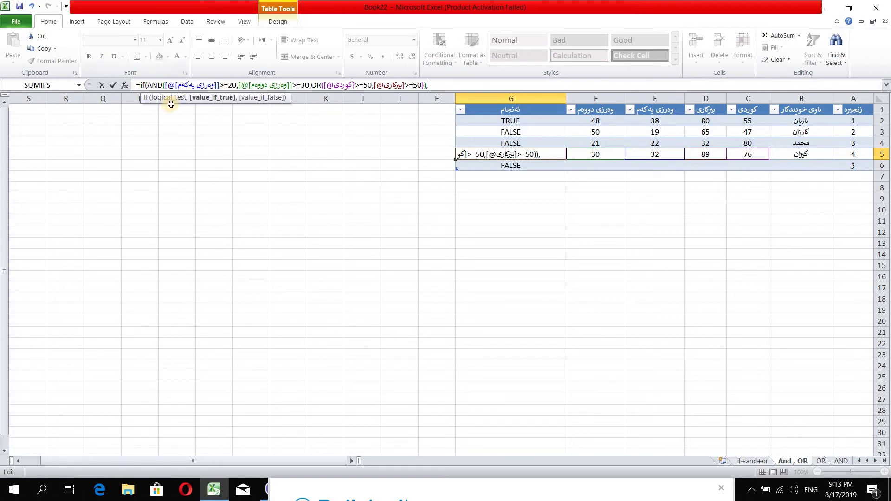
pyautogui.press('BackSpace')
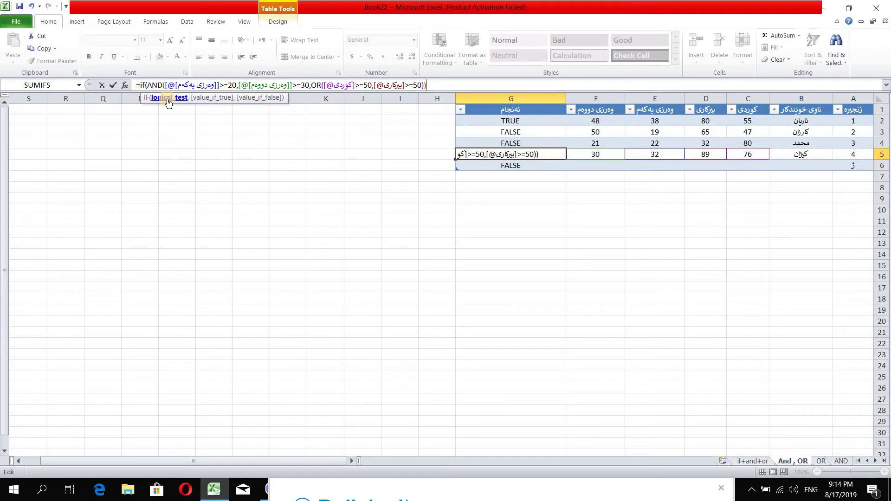
pyautogui.write(',')
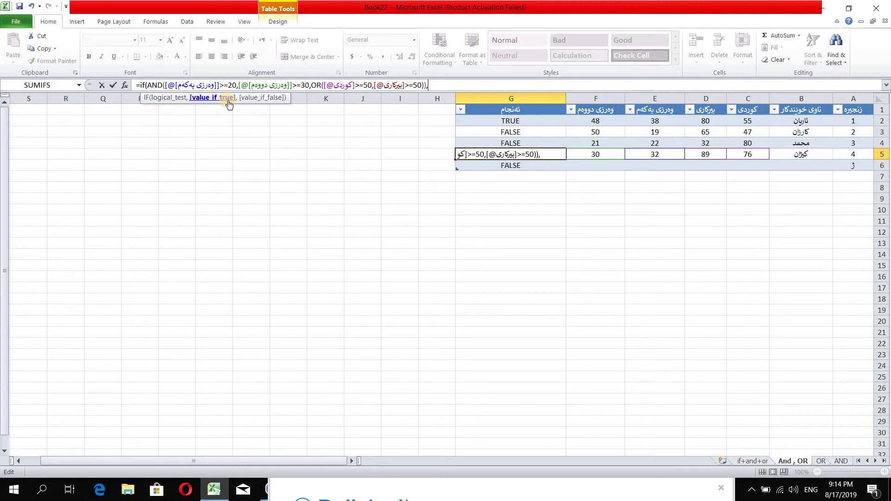
# Step: Add "دەرچووە" as value-if-true and "دەرنەچووە" as value-if-false to the combined IF formula in G5
pyautogui.write('""')
pyautogui.hotkey('alt', 'shift')
pyautogui.write('دهرچووە')
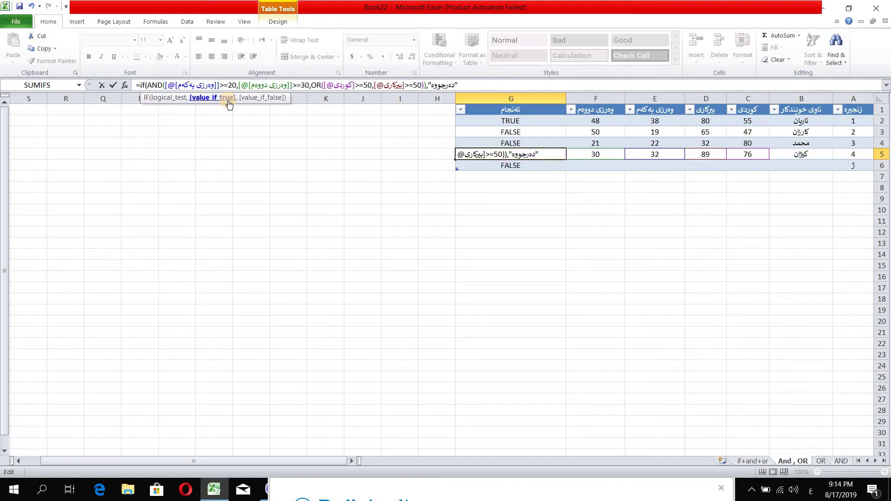
pyautogui.hotkey('alt', 'shift')
pyautogui.write(',""')
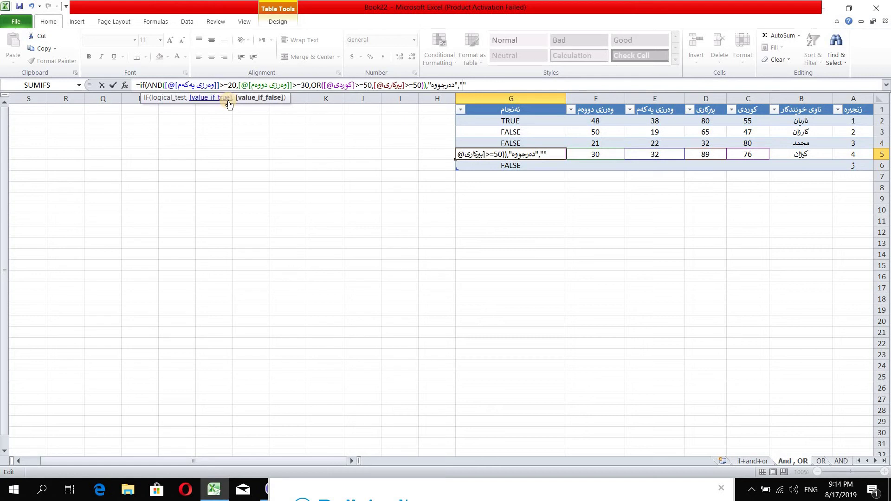
pyautogui.hotkey('alt', 'shift')
pyautogui.write('دەرنەچووە')
pyautogui.hotkey('alt', 'shift')
pyautogui.press('Right')
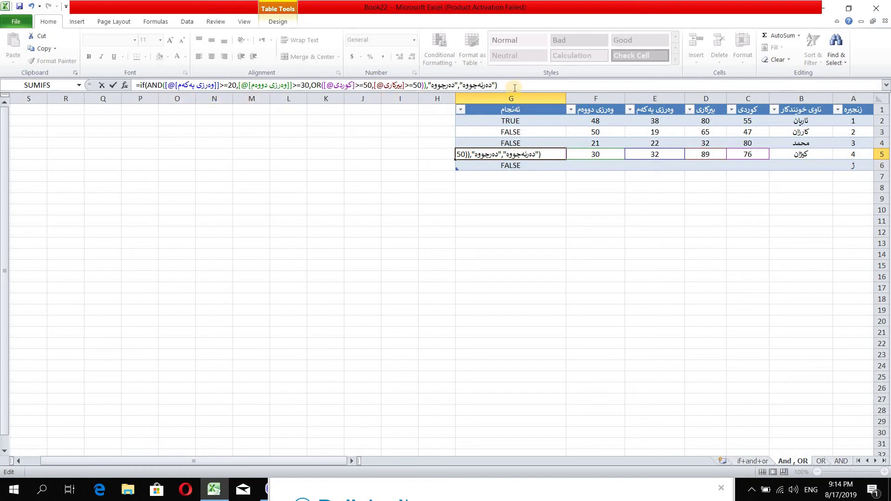
# Step: Enter the combined IF formula in G5, fill it up through G2, and select G2 to check it
pyautogui.press('Return')
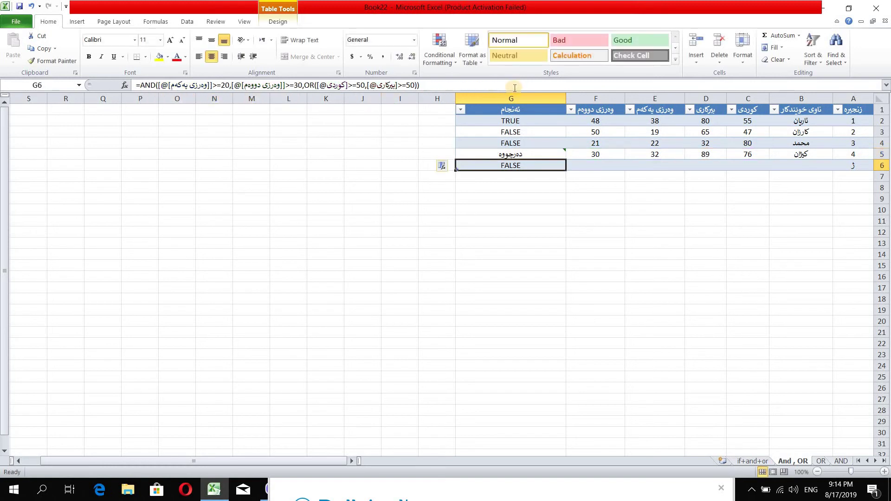
pyautogui.click(518, 153)
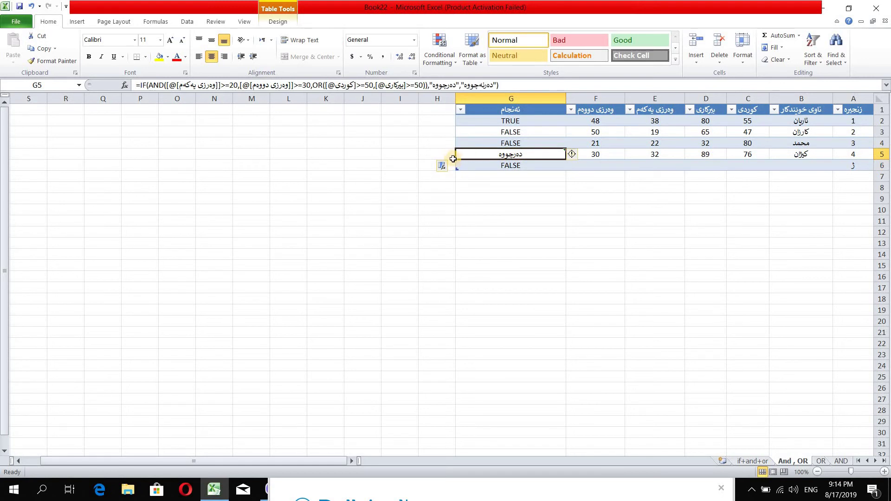
pyautogui.moveTo(453, 158); pyautogui.dragTo(455, 120)
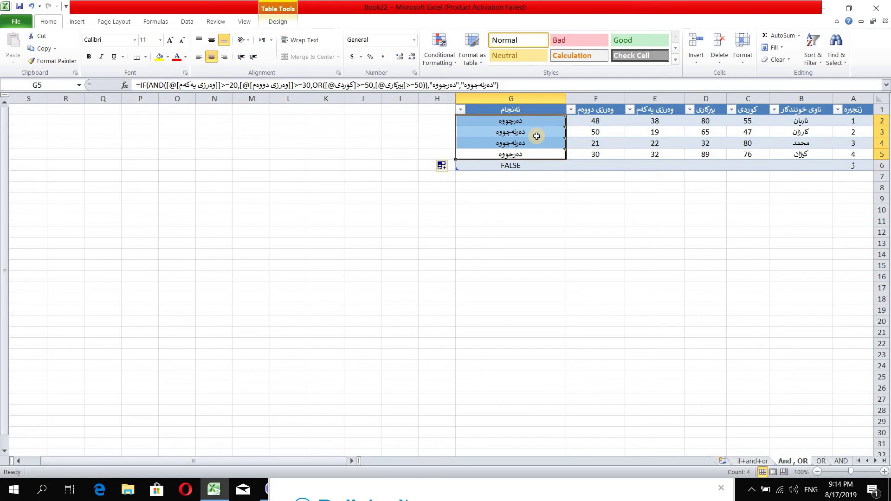
pyautogui.click(529, 123)
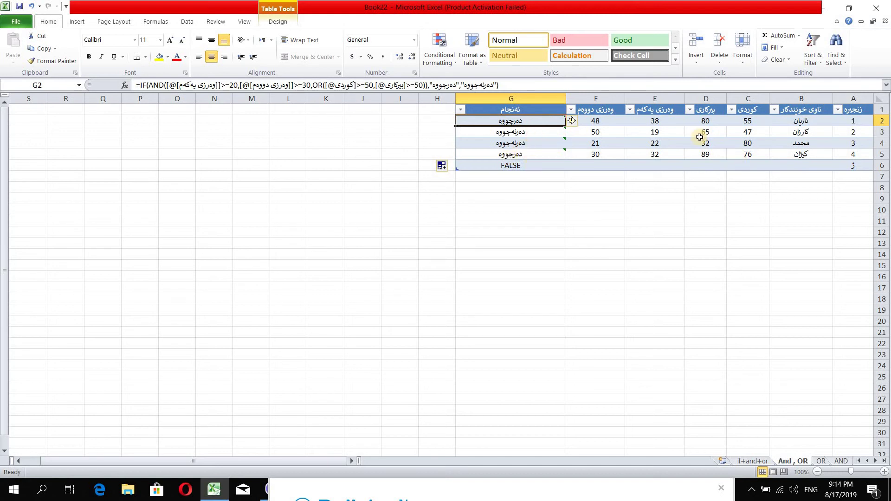
# Step: Set the score in E3 to 20 and select the result in G3
pyautogui.click(661, 132)
pyautogui.write('2')
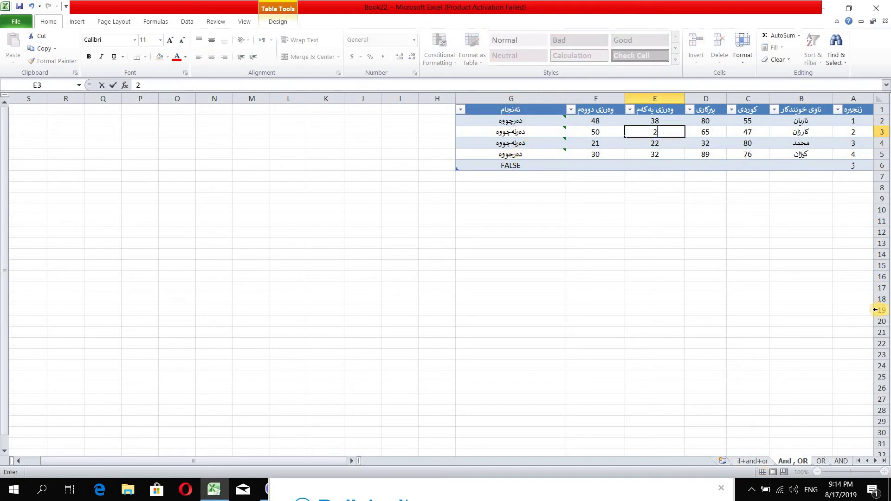
pyautogui.write('0')
pyautogui.click(513, 132)
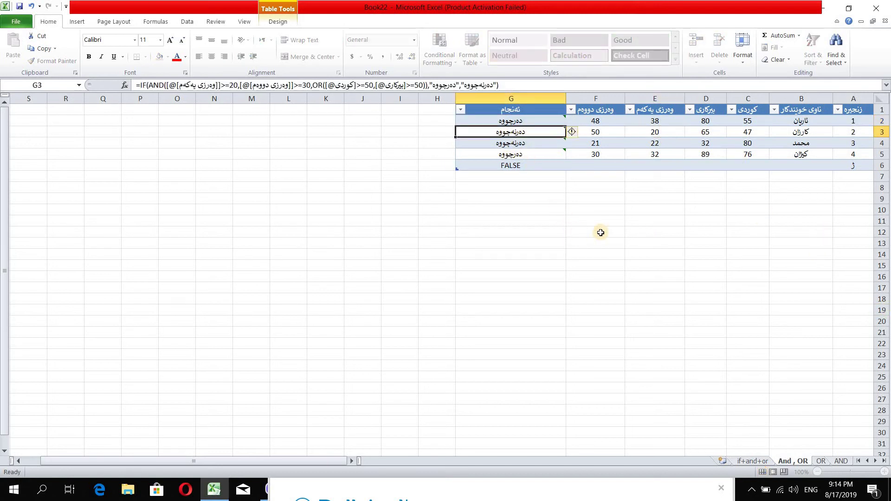